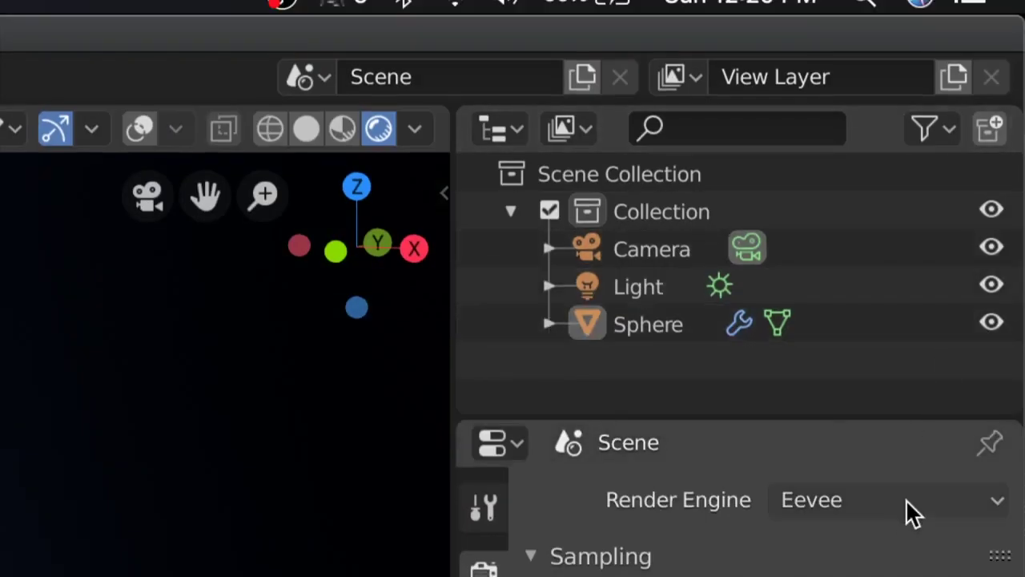
- Set the render engine to Eevee and enlarge the shader editor to show the planet's material nodes
click(899, 498)
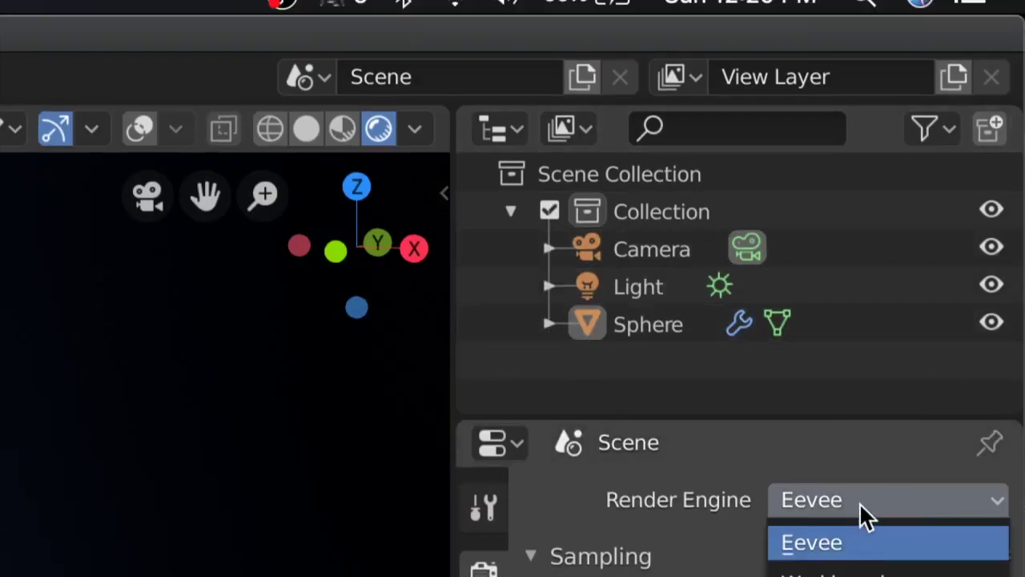
click(877, 540)
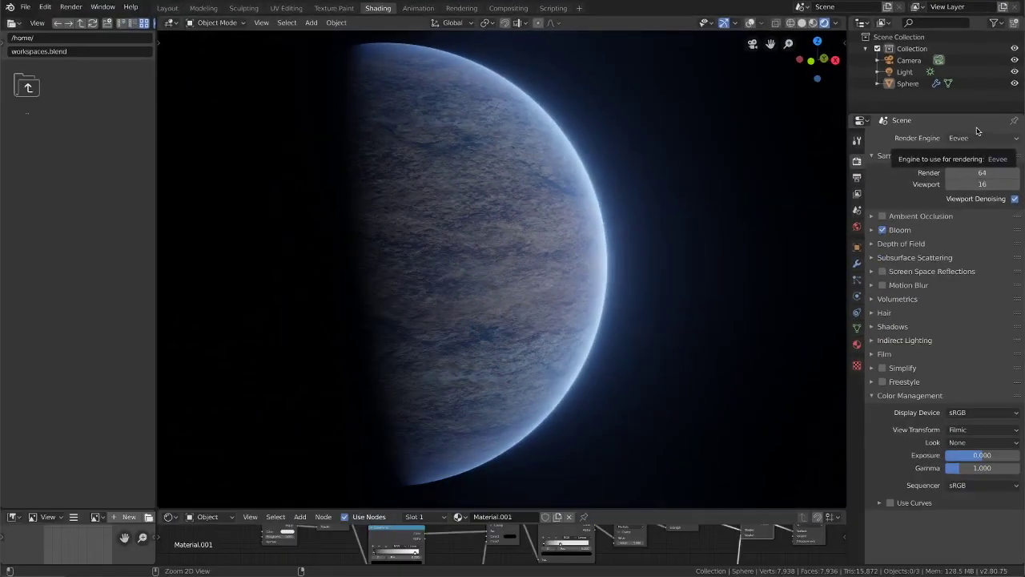
drag(595, 509, 613, 175)
scroll(609, 156, down, 3)
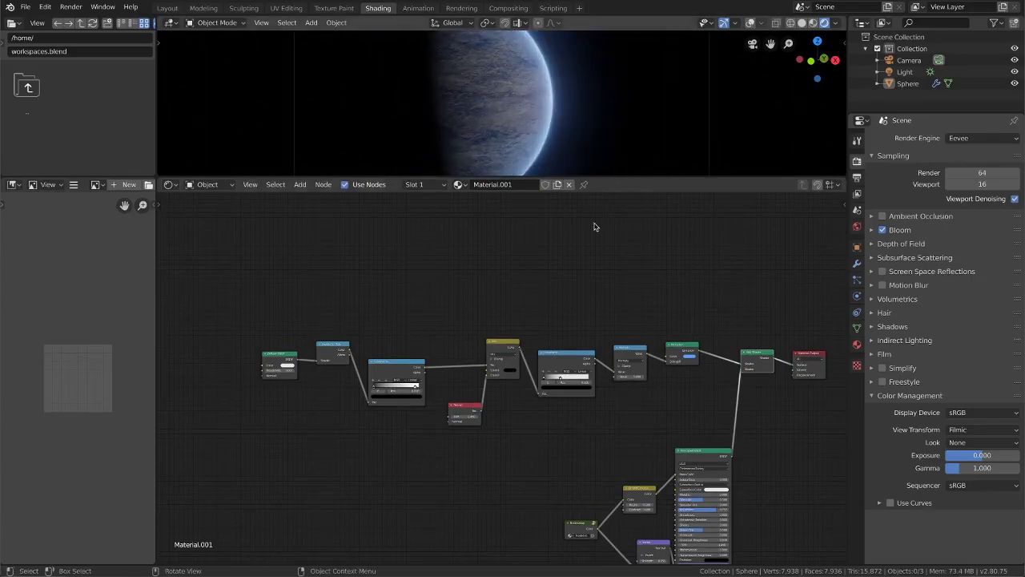
- Preview the Diffuse BSDF node on the sphere, followed by the Shader to RGB node
middle_drag(486, 309, 676, 337)
scroll(456, 373, up, 5)
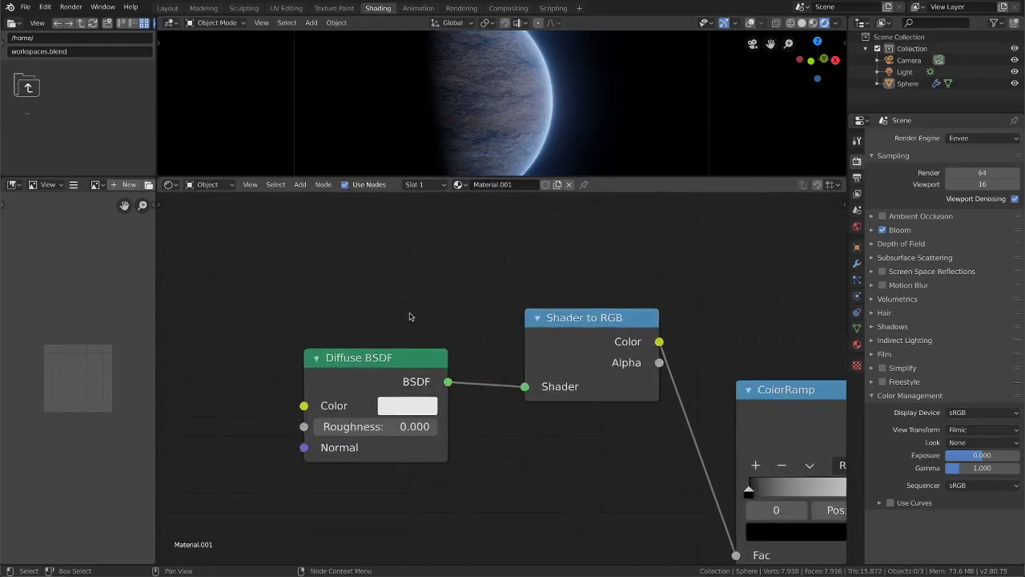
middle_drag(409, 316, 407, 347)
ctrl+shift+click(400, 403)
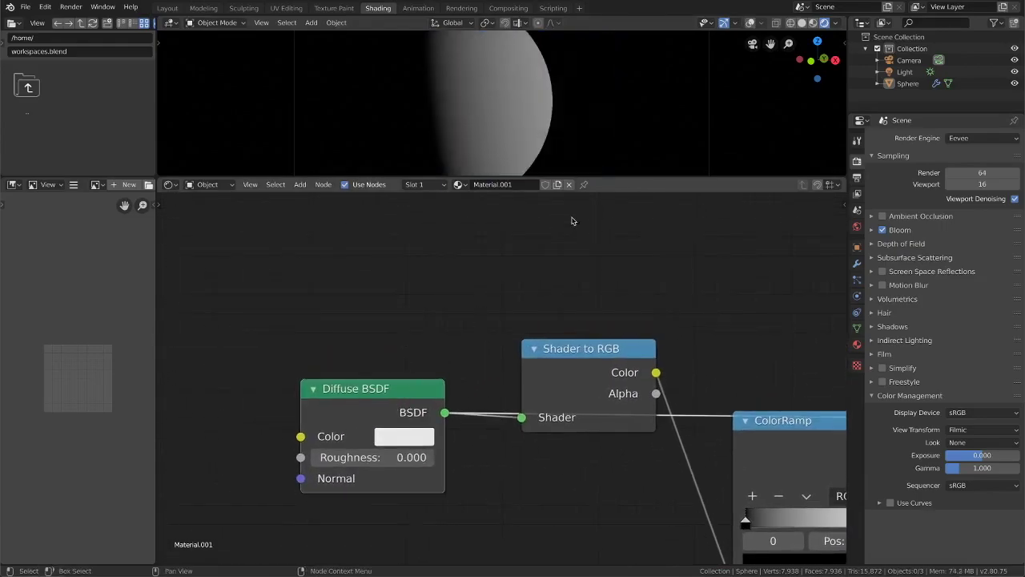
ctrl+shift+click(597, 351)
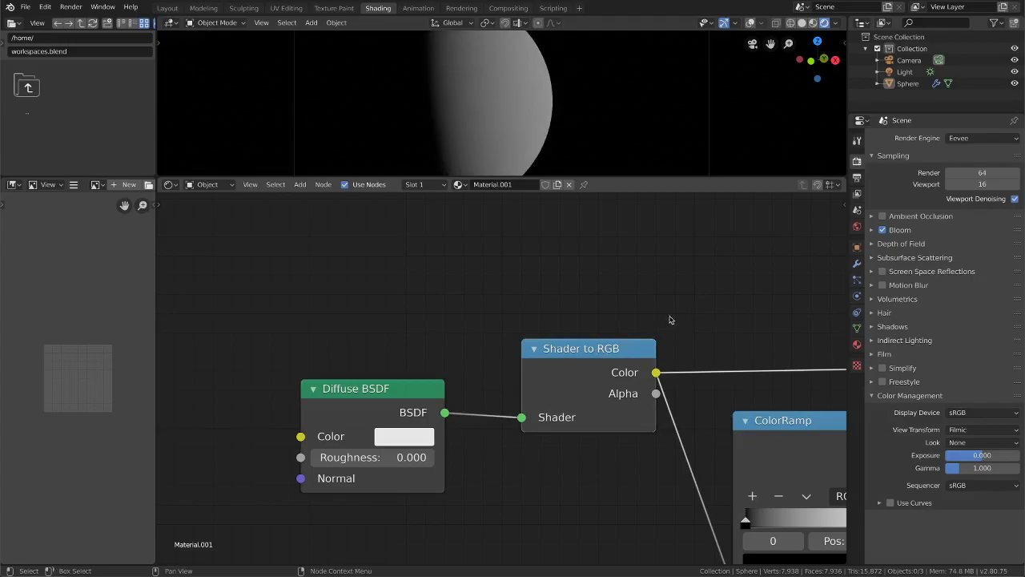
middle_drag(671, 318, 491, 320)
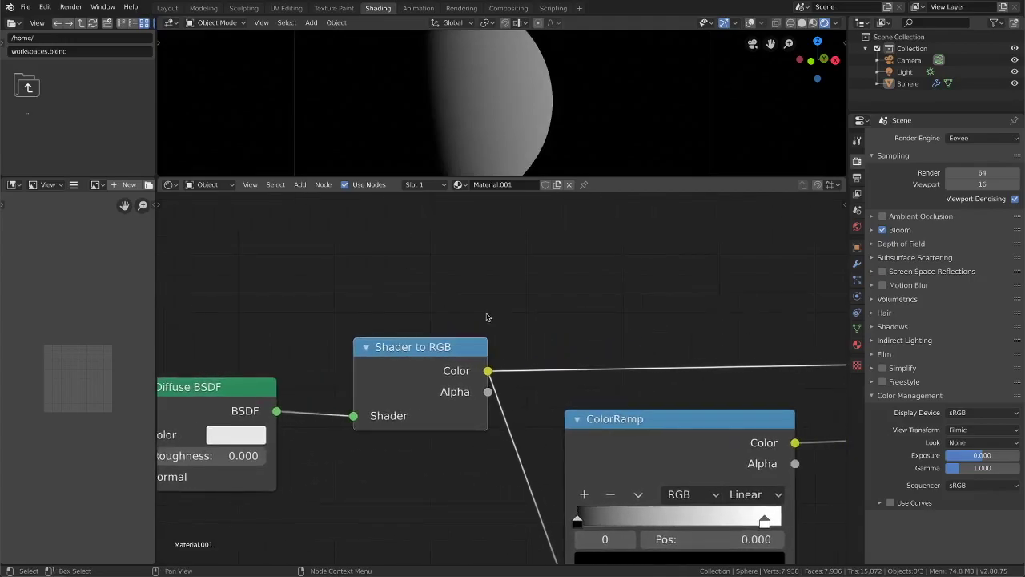
scroll(543, 166, down, 3)
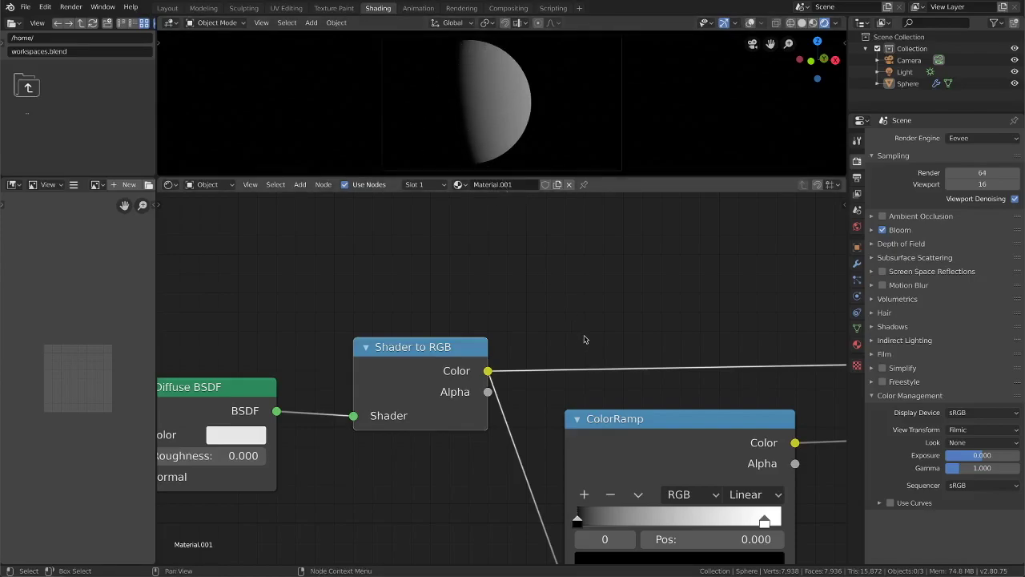
- Preview the ColorRamp after Shader to RGB on the sphere and set its white stop to position 0.882
middle_drag(581, 340, 463, 259)
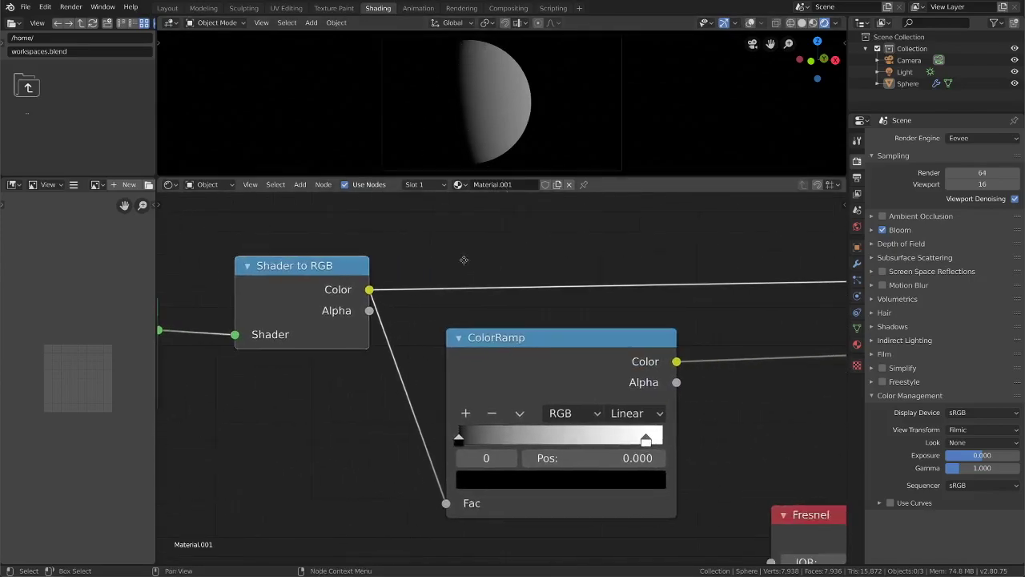
ctrl+shift+click(537, 347)
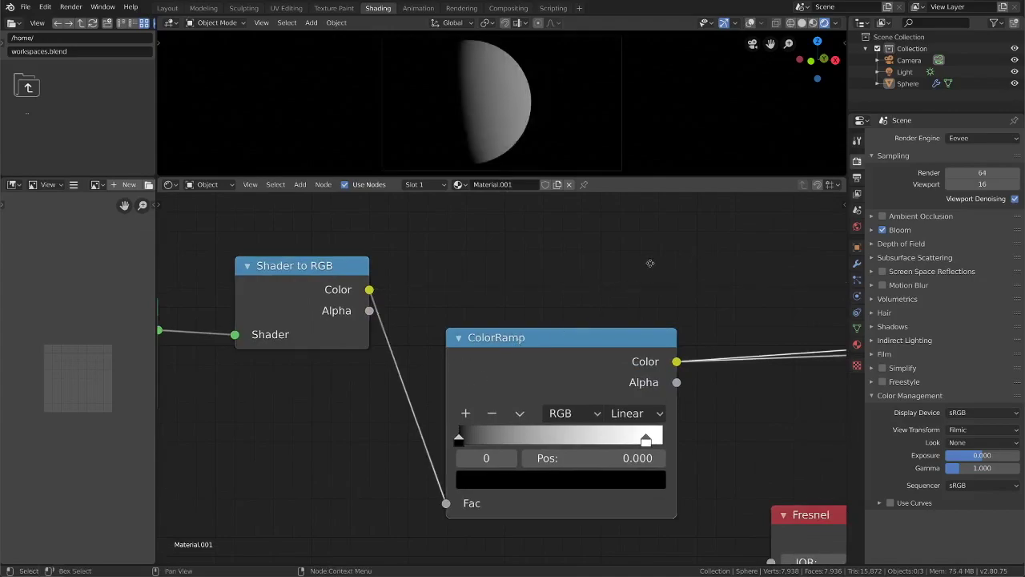
ctrl+scroll(650, 264, right, 4)
shift+scroll(651, 280, down, 2)
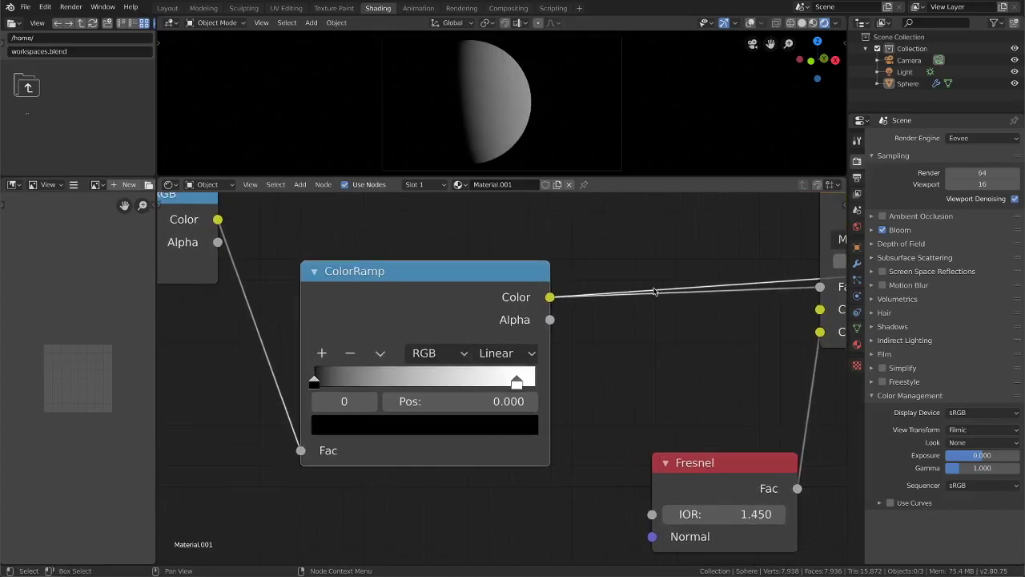
scroll(534, 344, up, 1)
drag(518, 382, 516, 406)
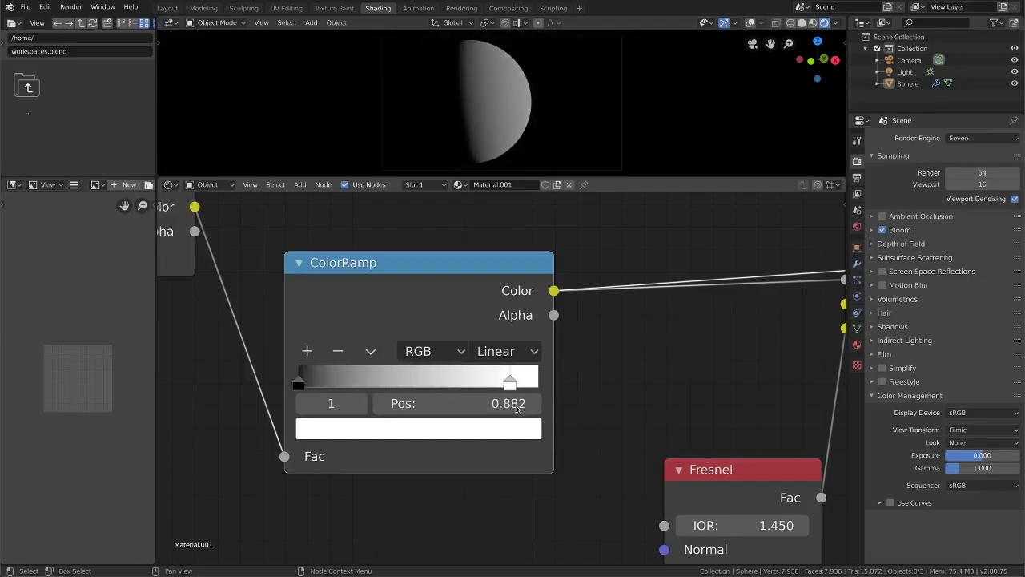
- Preview the Mix node on the sphere, compare it with the Fresnel node alone, and return to the Mix preview
middle_drag(703, 397, 443, 474)
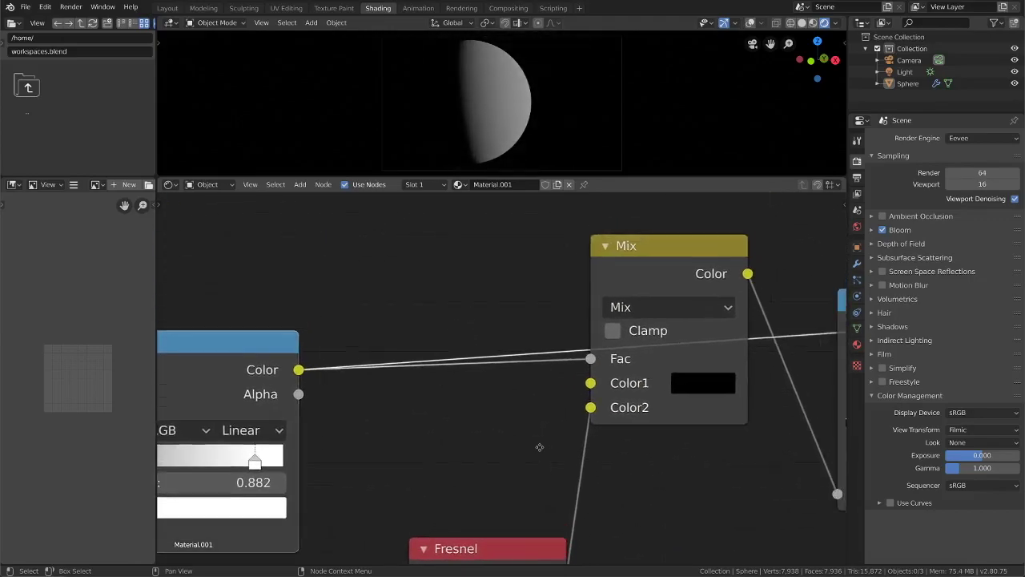
scroll(494, 427, down, 3)
ctrl+shift+click(615, 304)
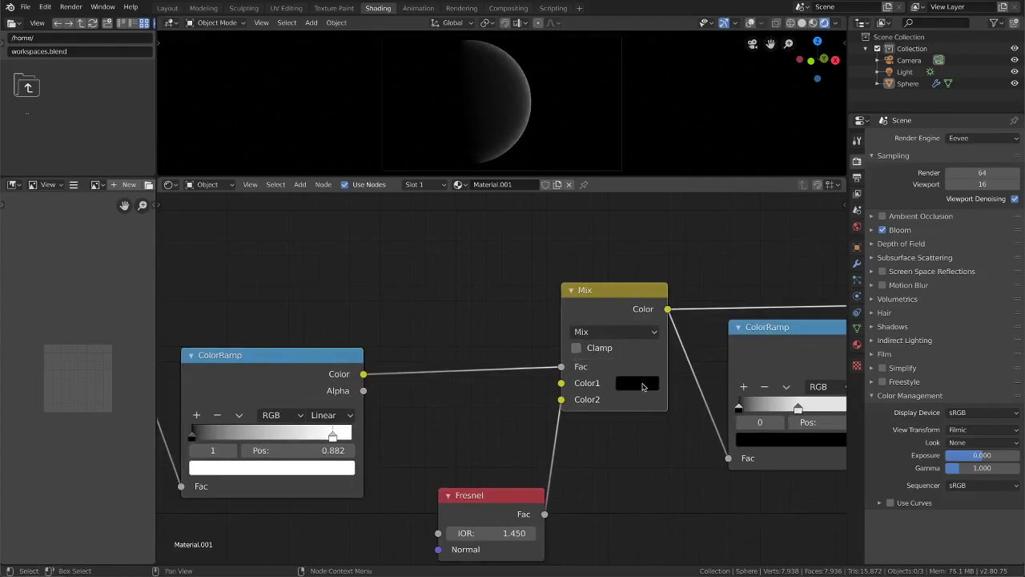
middle_drag(499, 502, 473, 411)
ctrl+shift+click(473, 412)
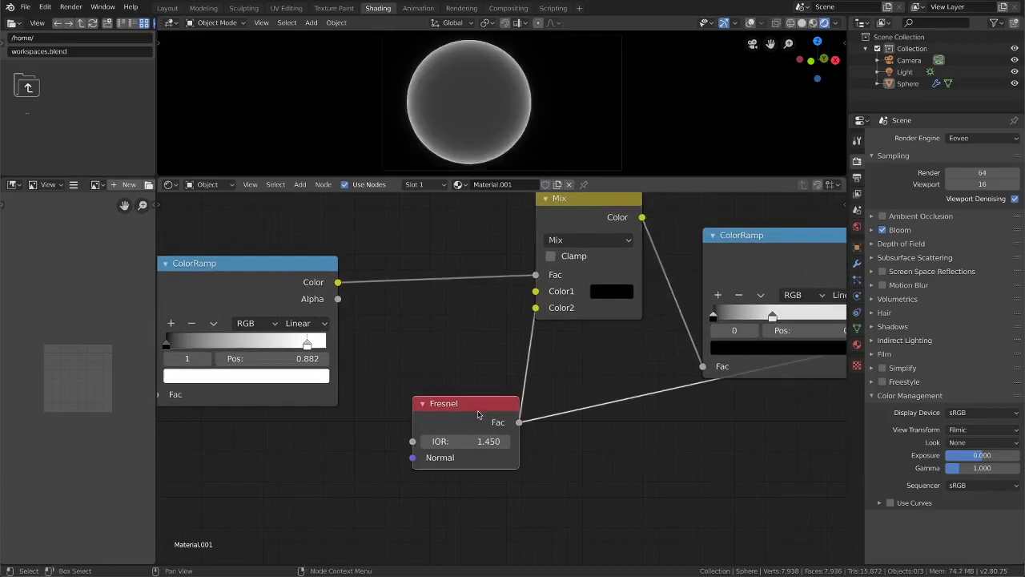
ctrl+shift+click(603, 212)
middle_drag(606, 360, 486, 412)
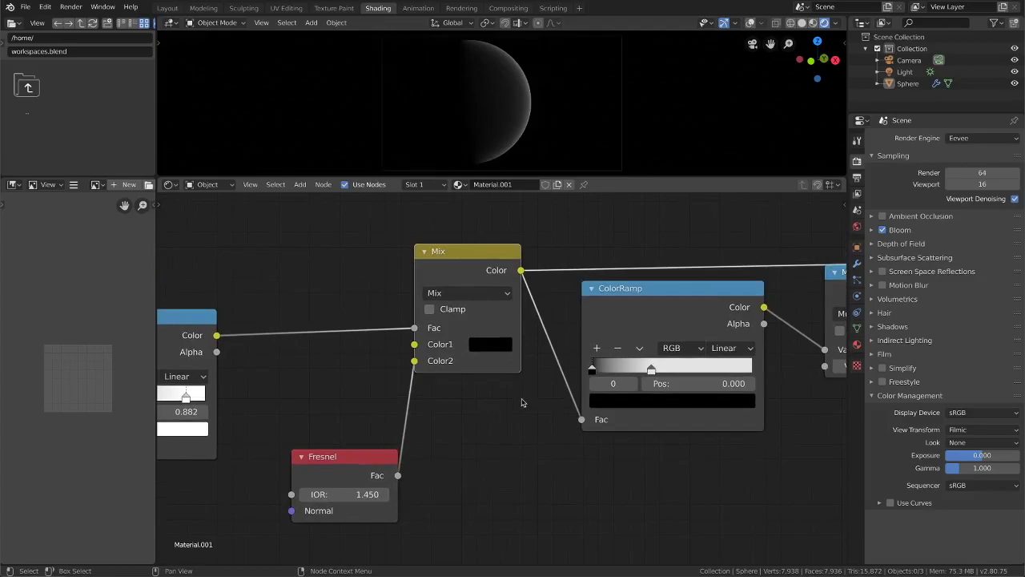
- Preview the ColorRamp after the Mix node on the sphere and move its light stop to position 0.334
middle_drag(565, 368, 448, 398)
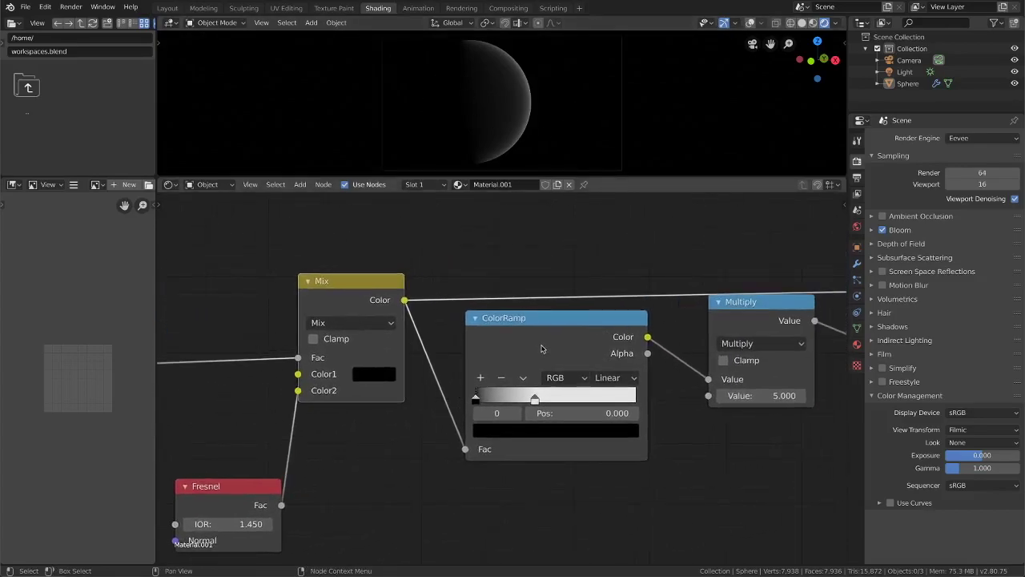
ctrl+shift+click(535, 322)
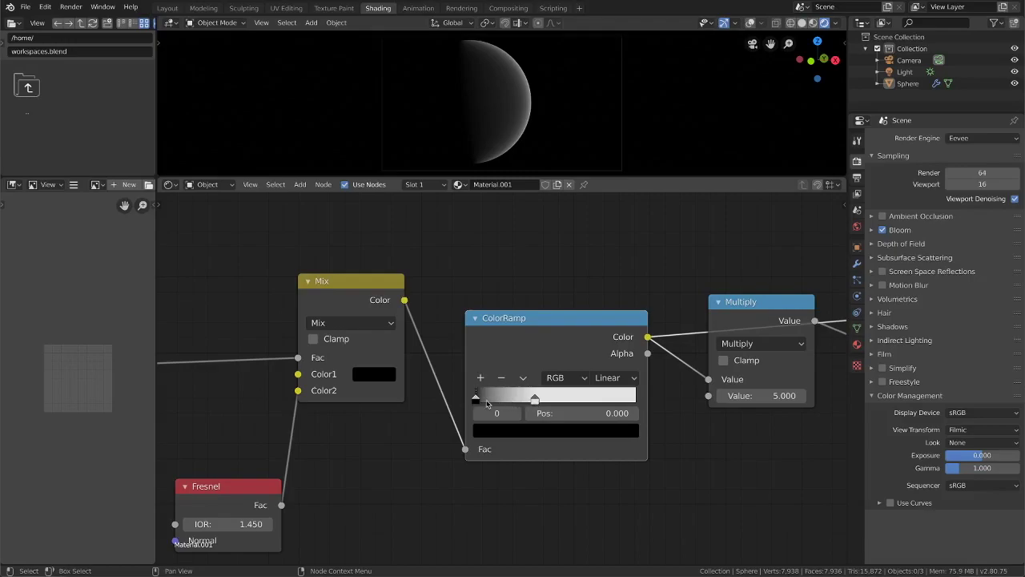
mouse_move(535, 398)
mouse_down()
mouse_move(622, 398)
mouse_move(524, 399)
mouse_up()
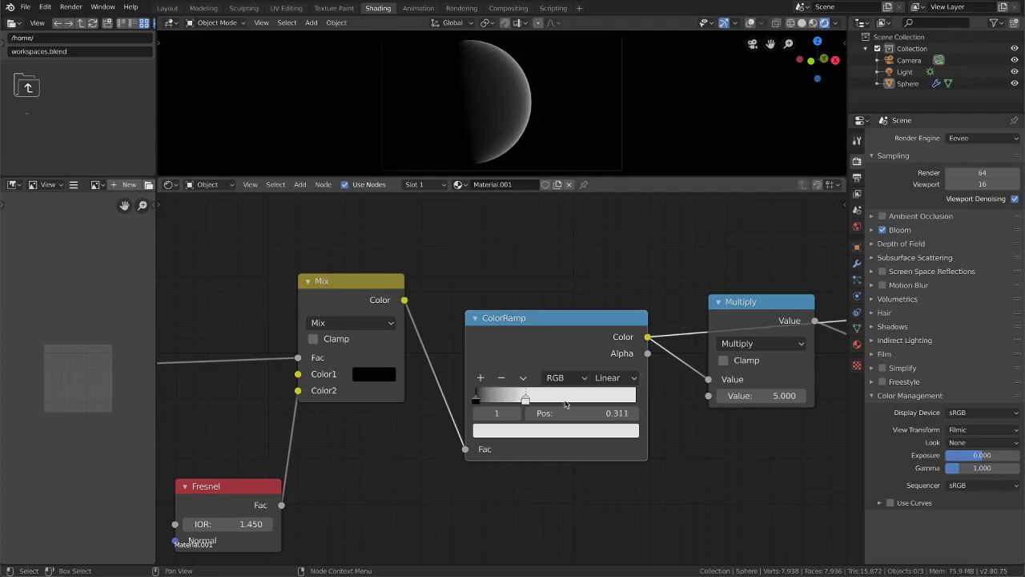
drag(563, 404, 567, 404)
- Inspect the light stop's colour in the second ColorRamp and select the black stop at position 0
click(563, 431)
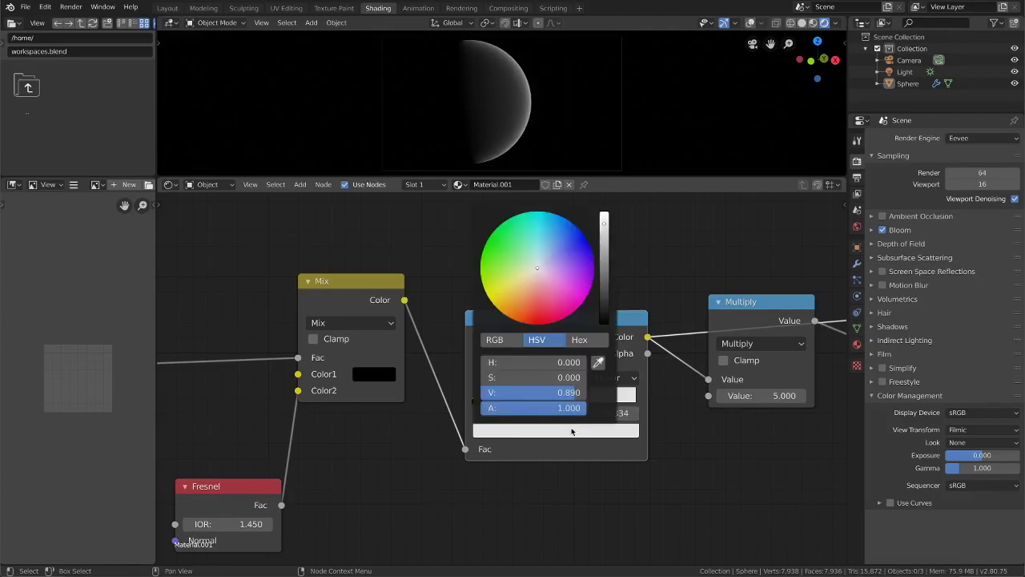
click(508, 343)
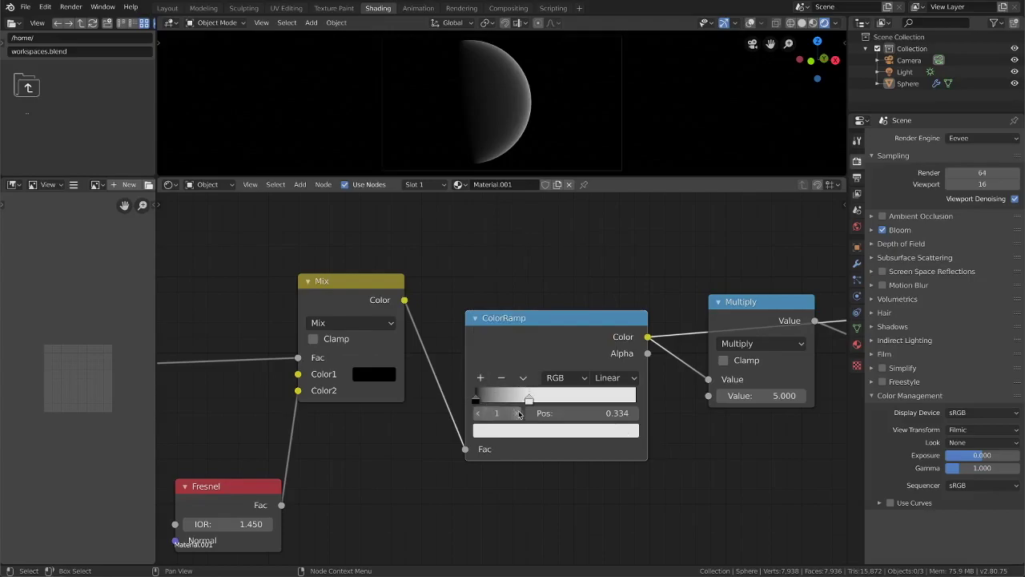
click(476, 399)
mouse_move(475, 399)
mouse_down()
mouse_move(486, 400)
mouse_move(462, 403)
mouse_move(490, 401)
mouse_move(441, 401)
mouse_up()
- Preview the Emission node on the sphere and inspect its blue colour in the colour picker
middle_drag(698, 442, 514, 345)
ctrl+shift+click(513, 345)
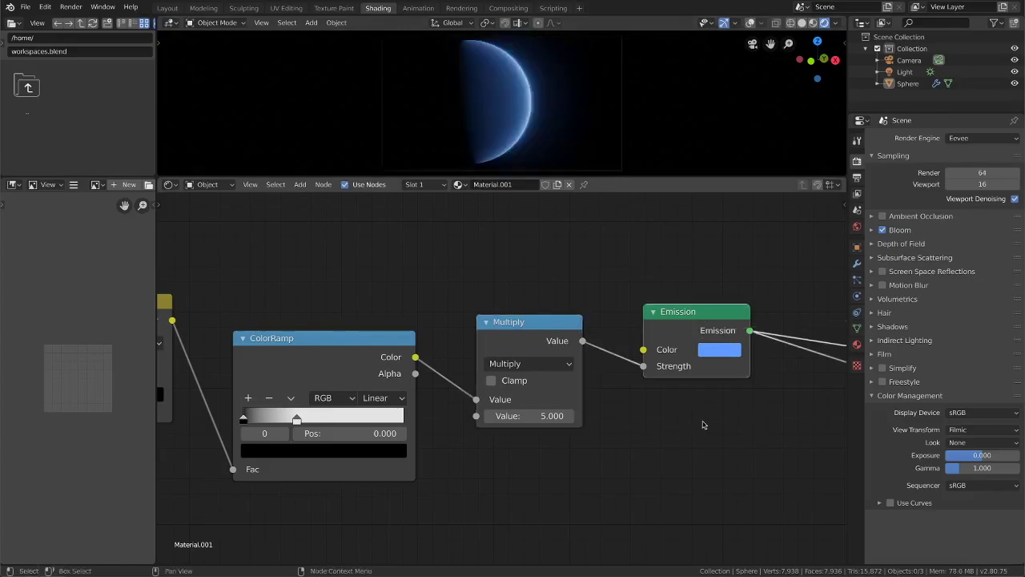
middle_drag(704, 416, 479, 429)
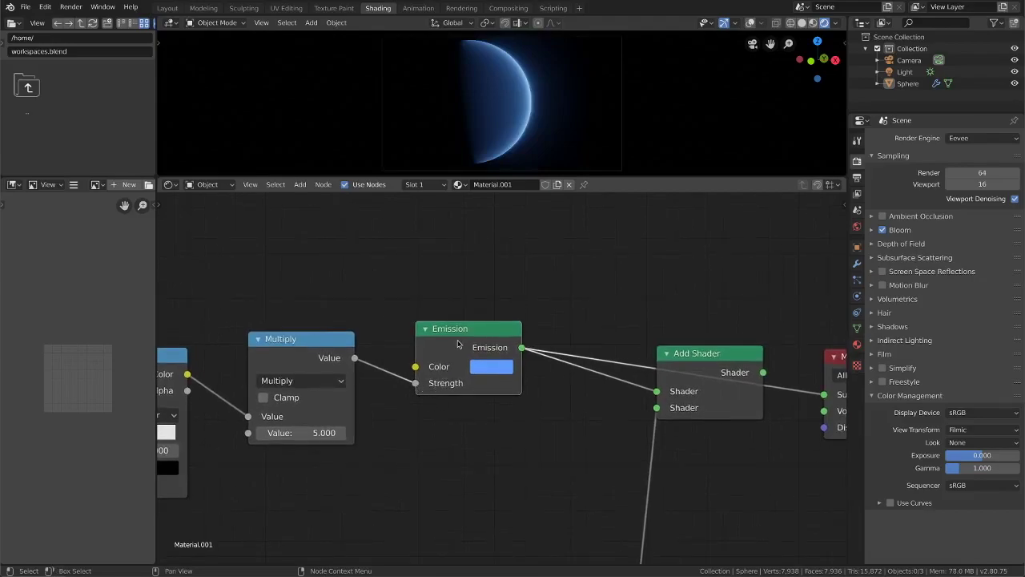
click(497, 370)
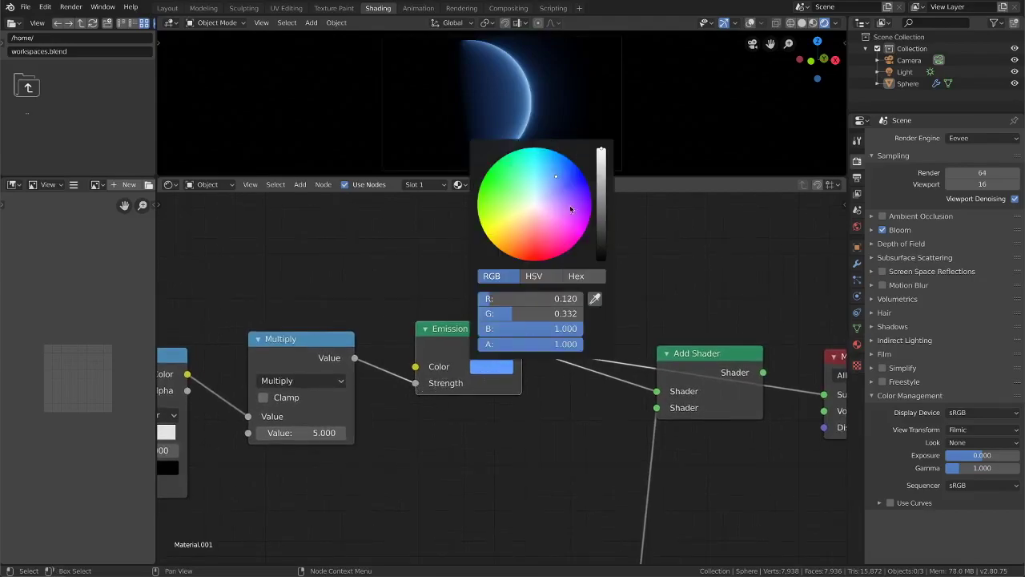
drag(528, 251, 571, 233)
key(Escape)
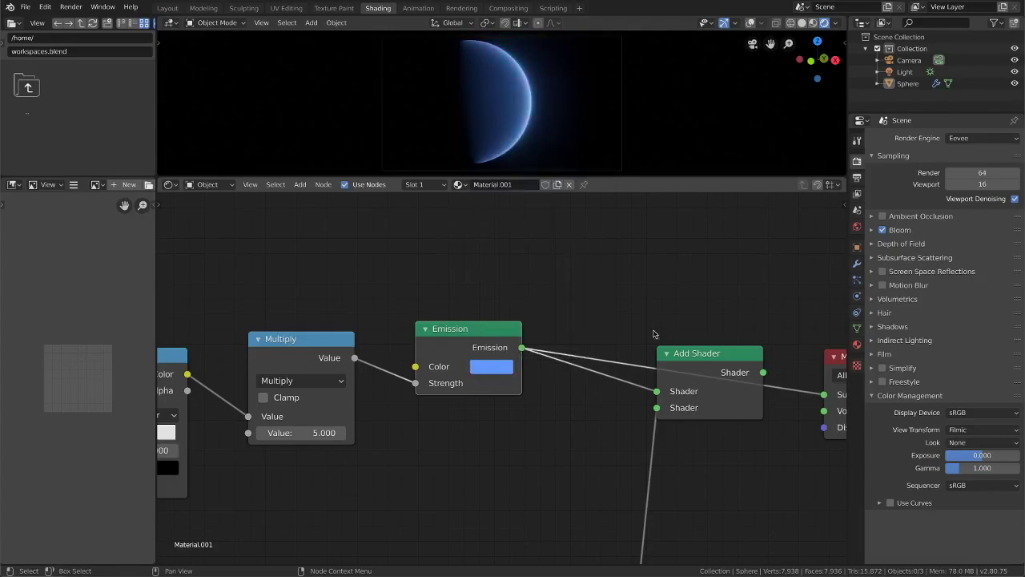
- Preview the Add Shader node so that it feeds the Material Output's surface
middle_drag(654, 334, 426, 294)
ctrl+shift+click(482, 313)
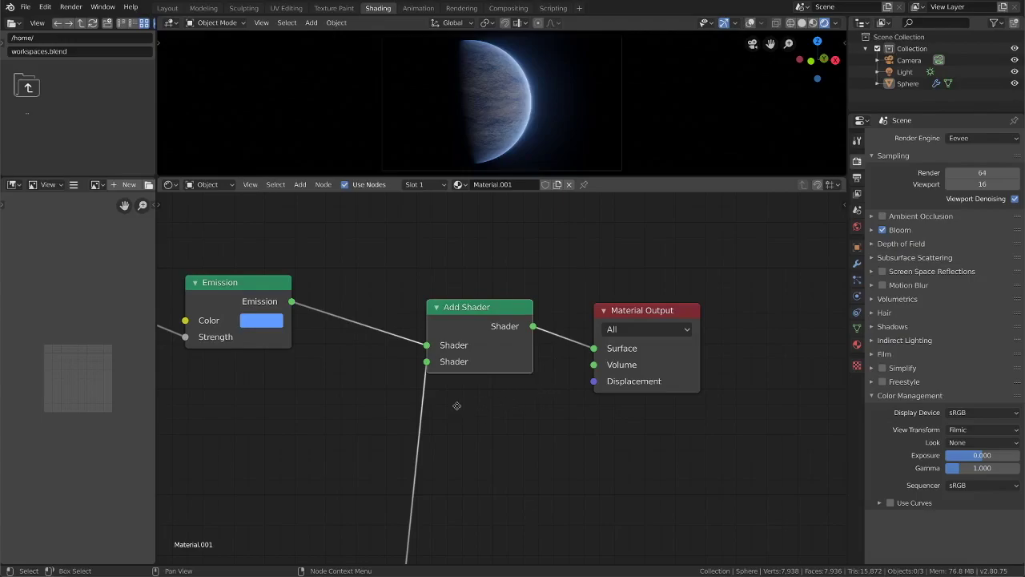
middle_drag(456, 405, 478, 354)
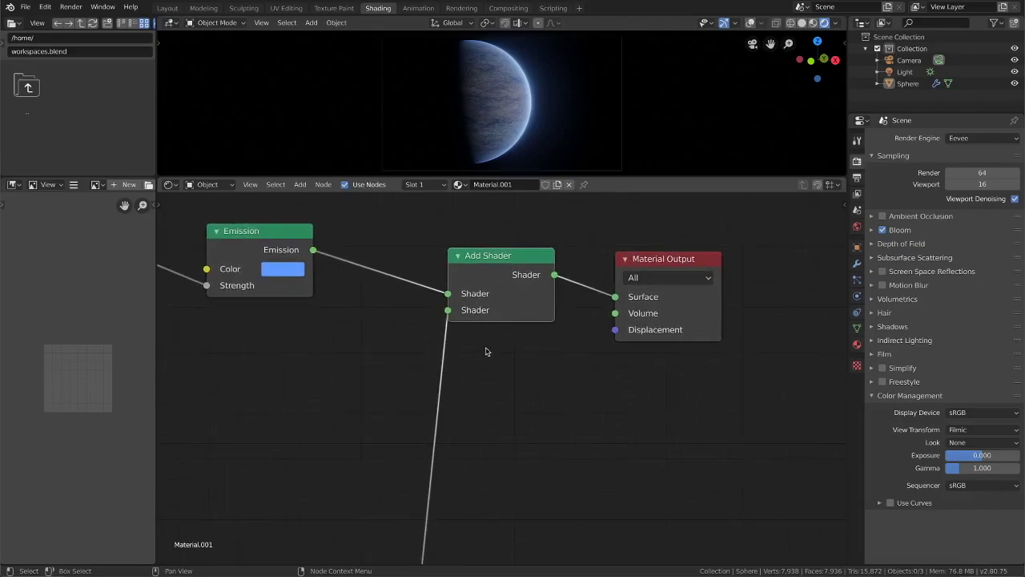
middle_drag(538, 332, 547, 375)
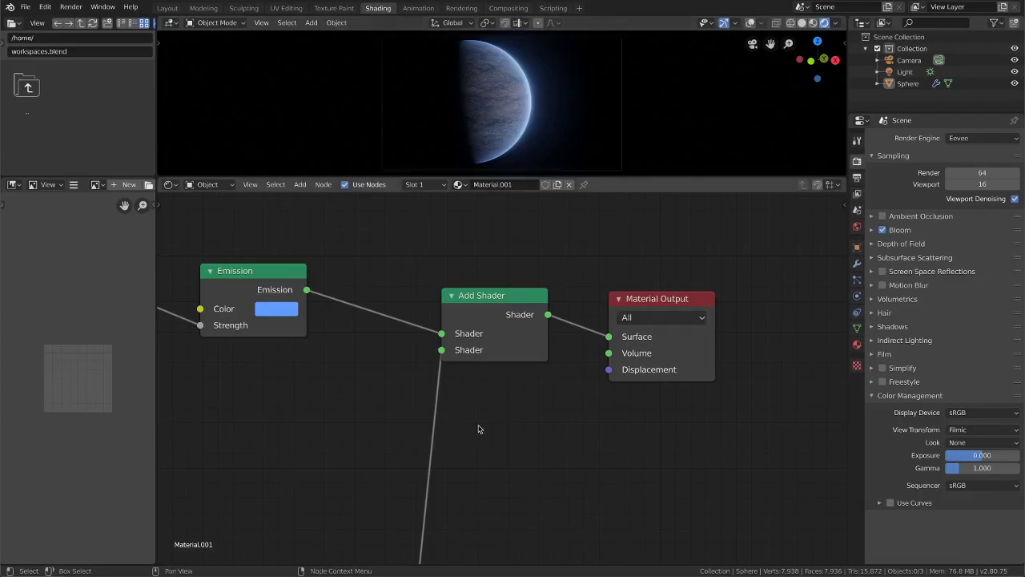
- Open the NodeGroup that feeds the Bright/Contrast and Bump nodes of the Principled BSDF
middle_drag(518, 435, 495, 258)
ctrl+scroll(494, 361, left, 5)
middle_drag(469, 397, 382, 524)
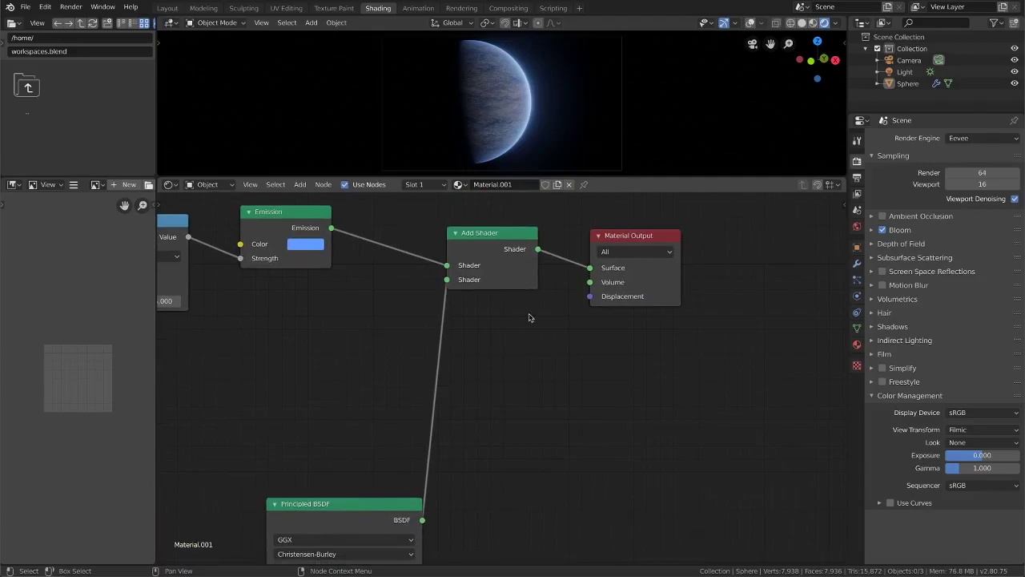
middle_drag(473, 401, 485, 370)
click(222, 430)
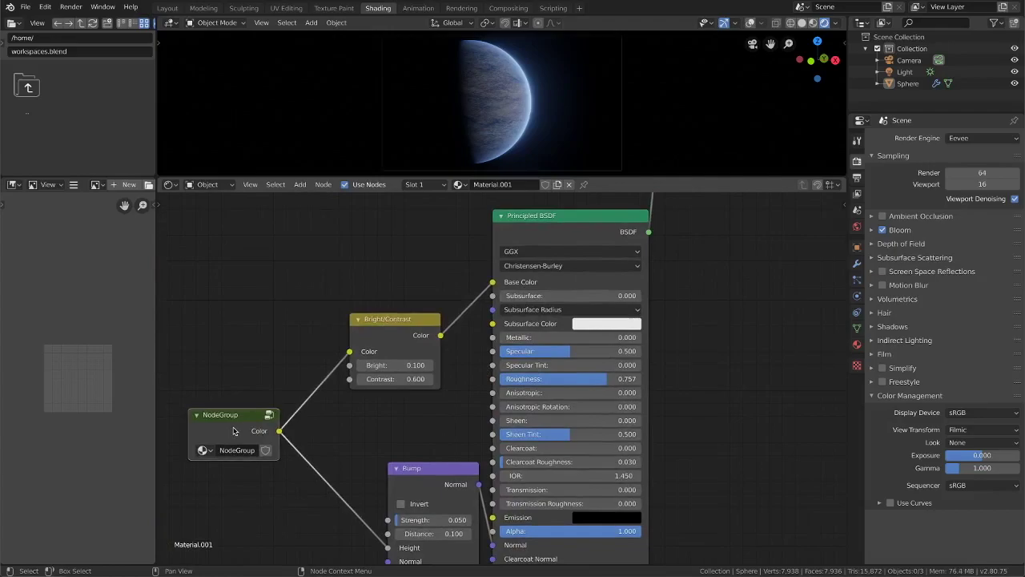
key(Tab)
- Examine how the Arid rock.jpg, rock2.psd and Noise Texture nodes feed the Mix node inside the group
middle_drag(535, 439, 597, 434)
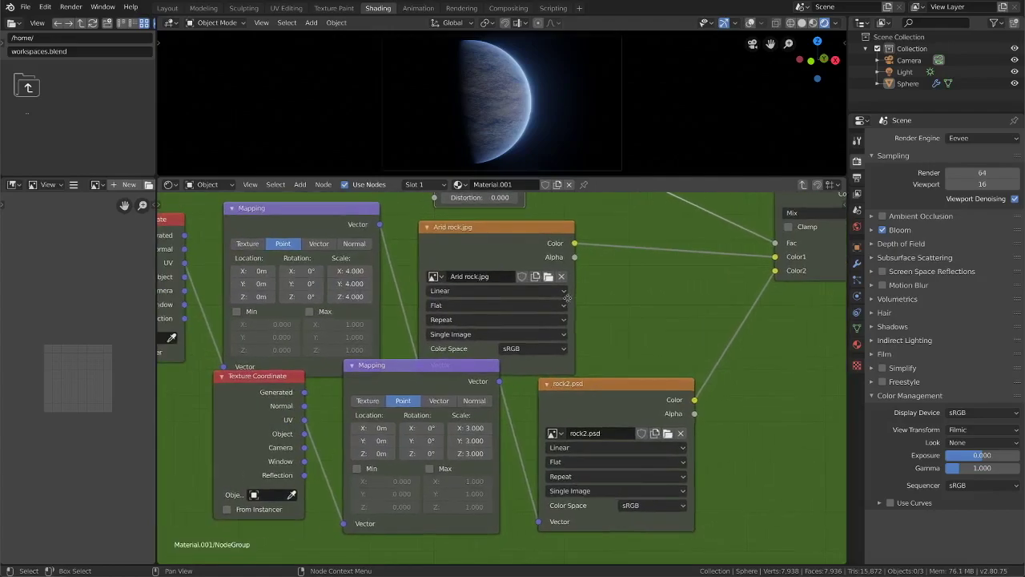
click(483, 238)
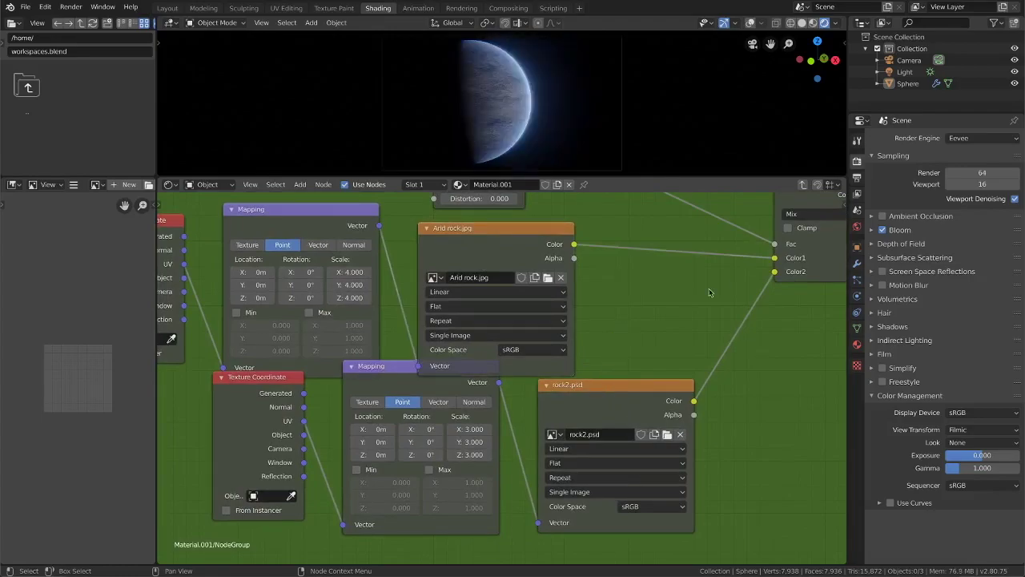
middle_drag(770, 298, 636, 380)
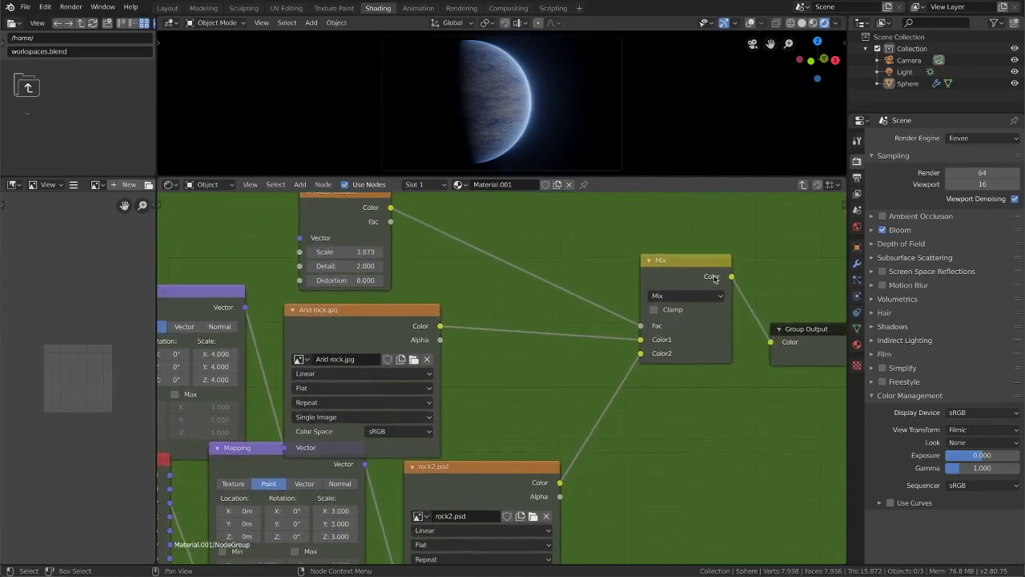
middle_drag(565, 344, 594, 438)
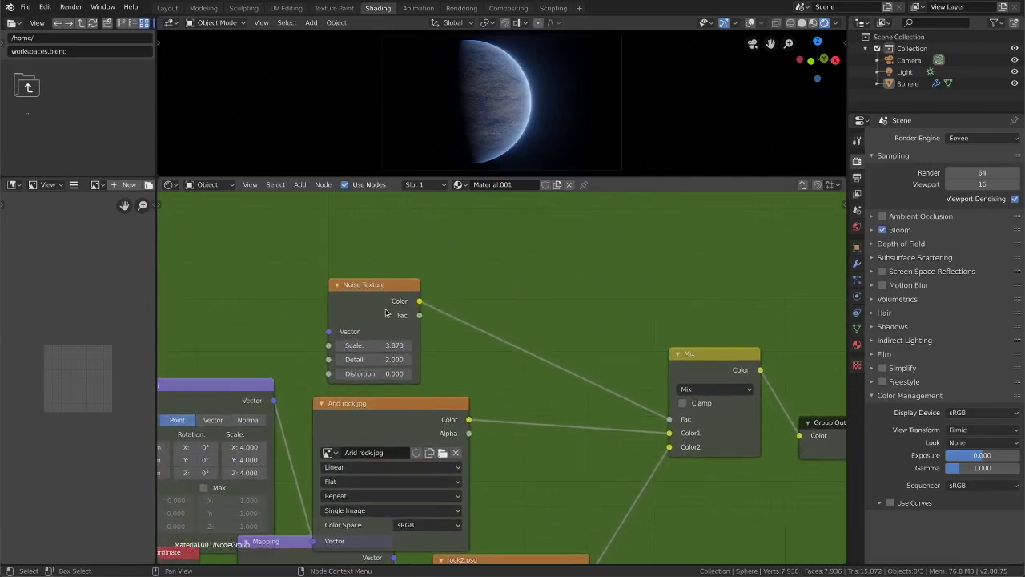
click(367, 299)
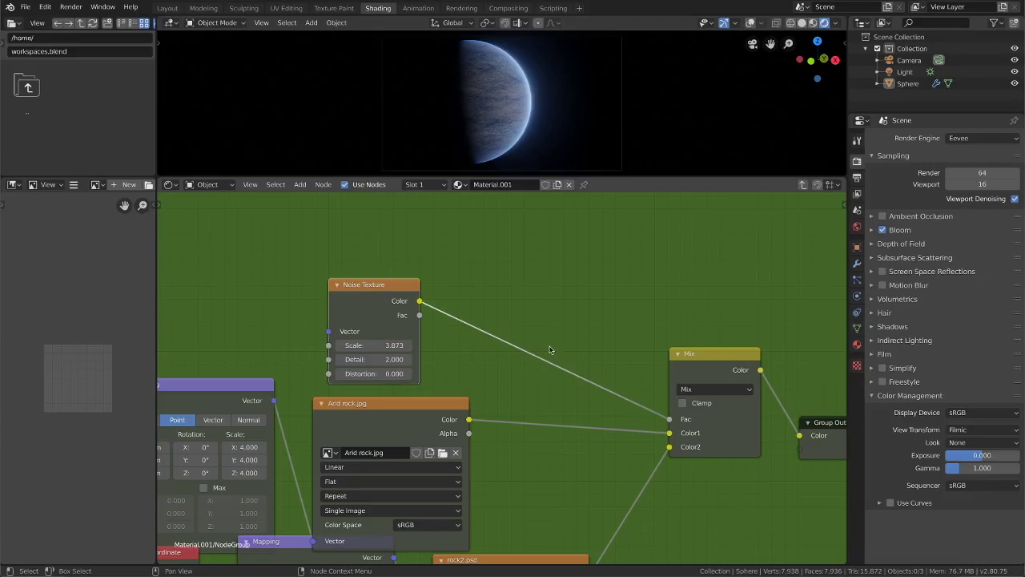
- Leave the node group and inspect the Bright/Contrast node feeding the Principled BSDF's base colour
middle_drag(562, 386, 299, 307)
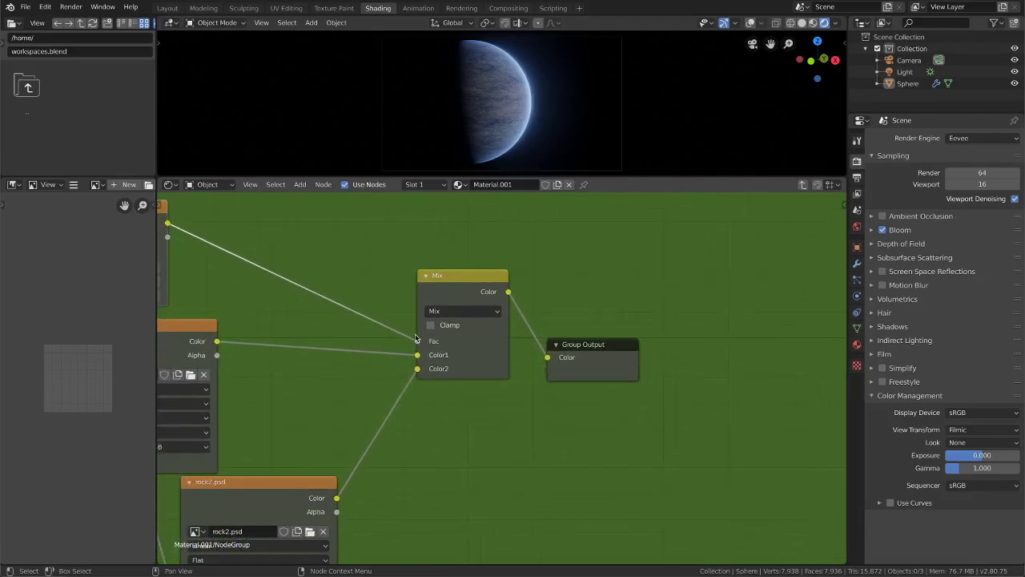
key(Tab)
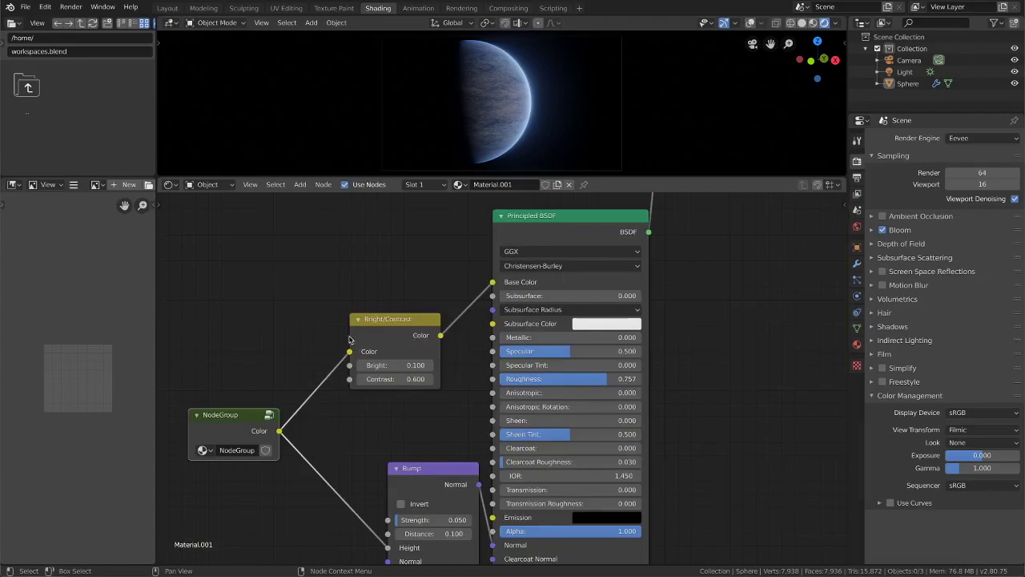
click(380, 336)
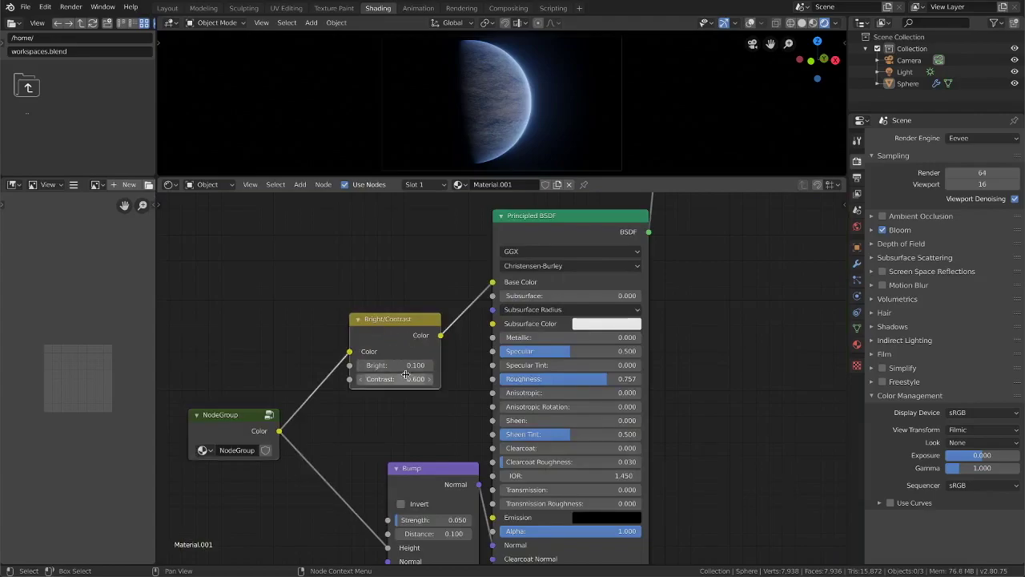
middle_drag(321, 466, 307, 319)
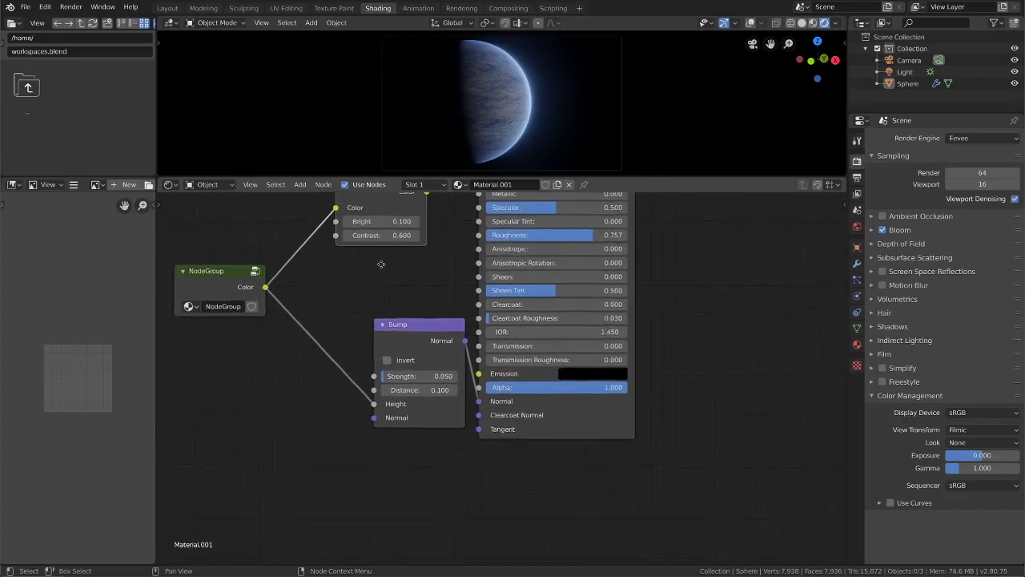
- Try a Strength of 1 and a Distance of 1 on the Bump node, and undo both changes
middle_drag(438, 334, 434, 363)
scroll(385, 401, up, 2)
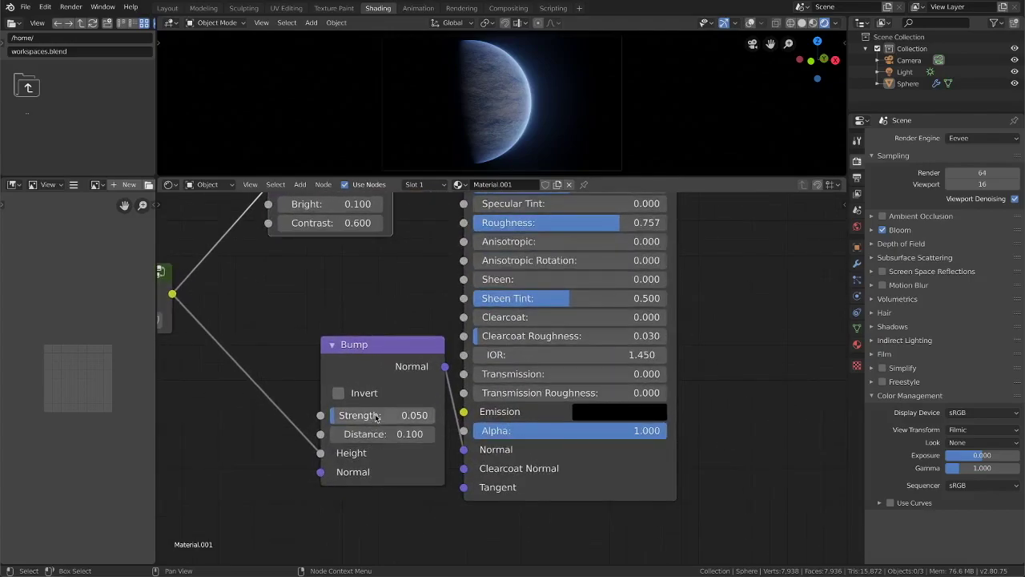
click(405, 415)
text(1)
key(Return)
click(400, 433)
text(1)
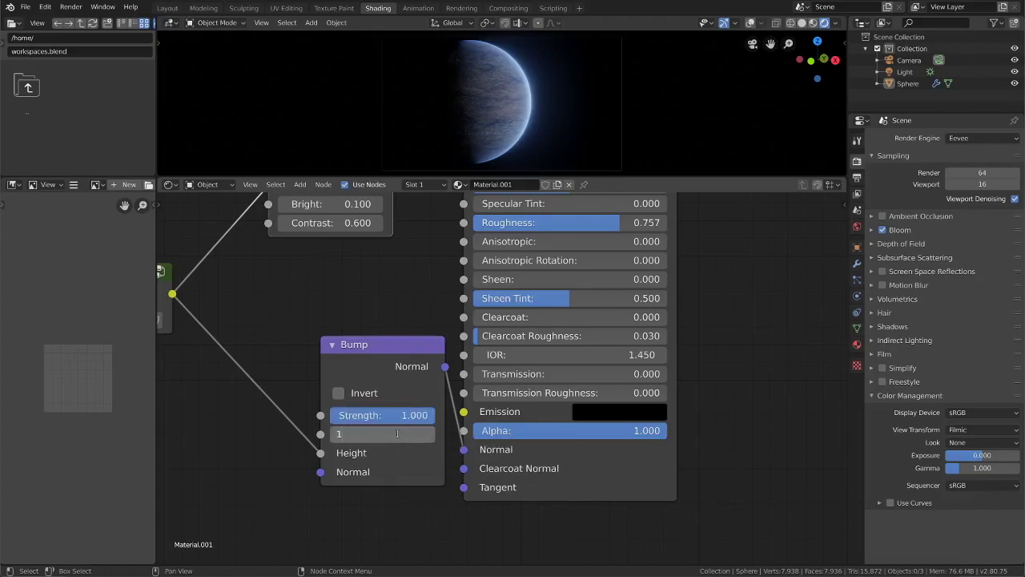
key(Return)
key(ctrl+z)
key(ctrl+z)
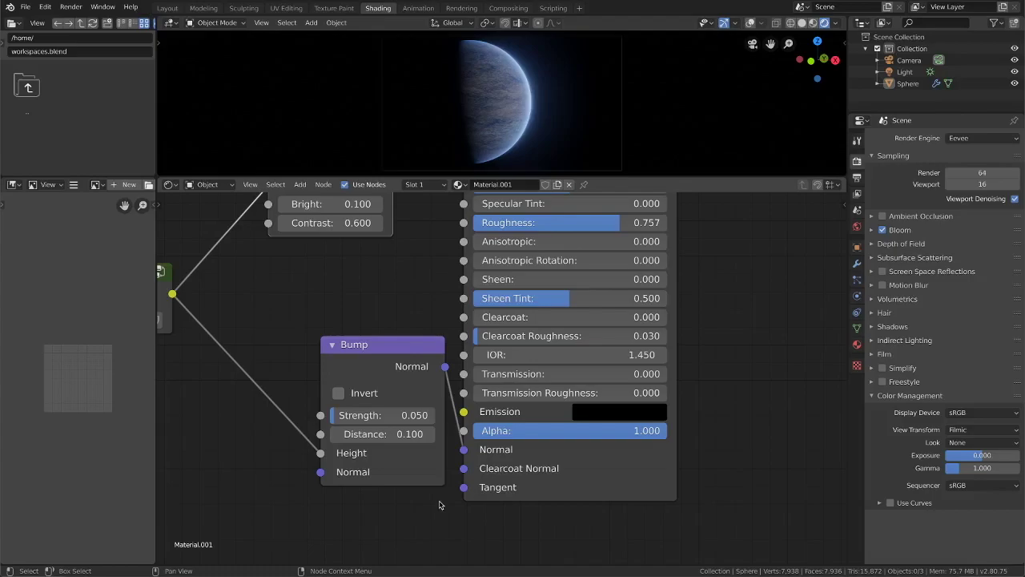
- Move the Material Output node farther away from the Add Shader node and enlarge the 3D viewport to show the planet
scroll(439, 505, down, 3)
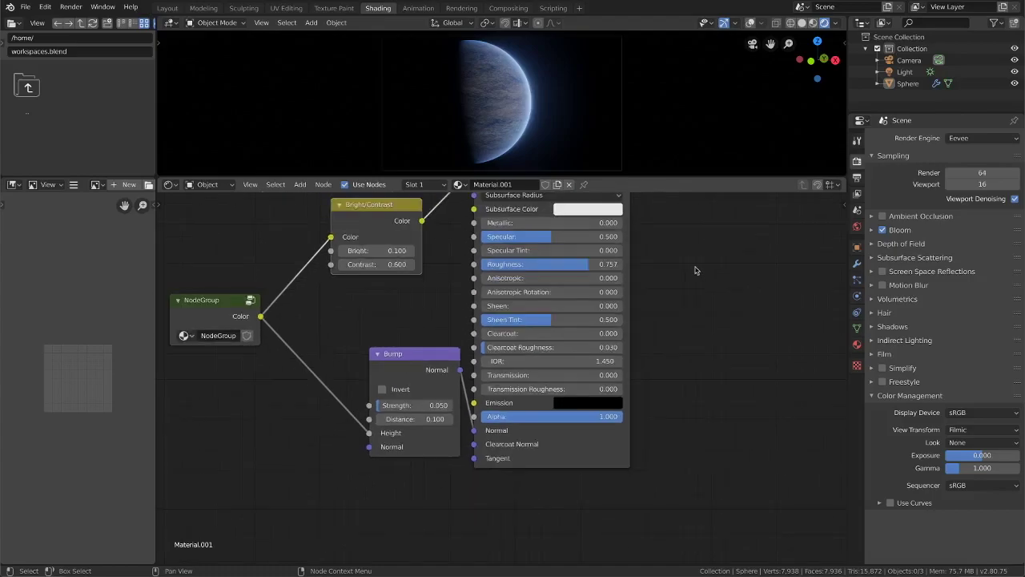
shift+scroll(445, 513, up, 10)
shift+scroll(492, 355, up, 5)
ctrl+scroll(492, 355, down, 3)
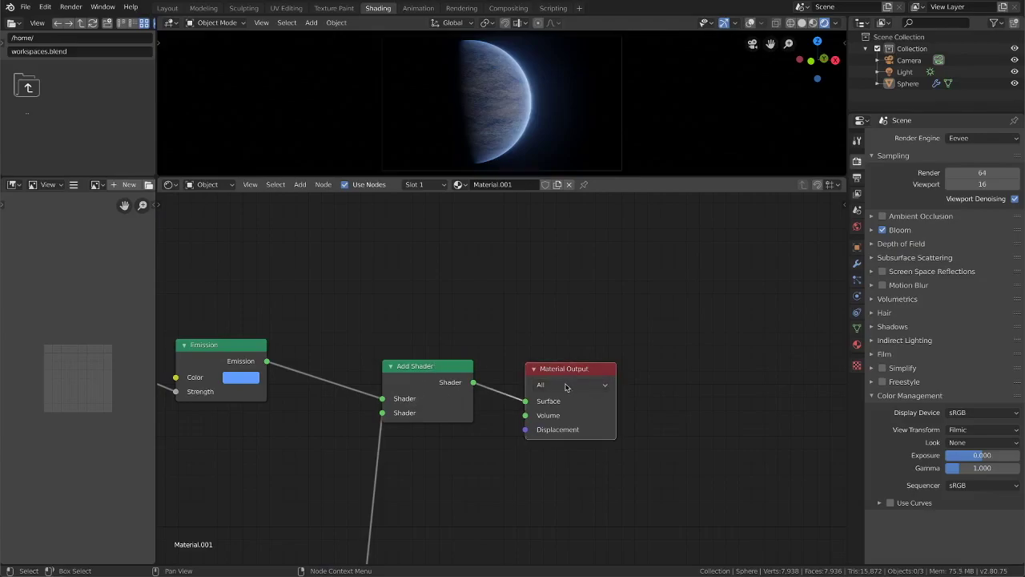
drag(565, 370, 647, 372)
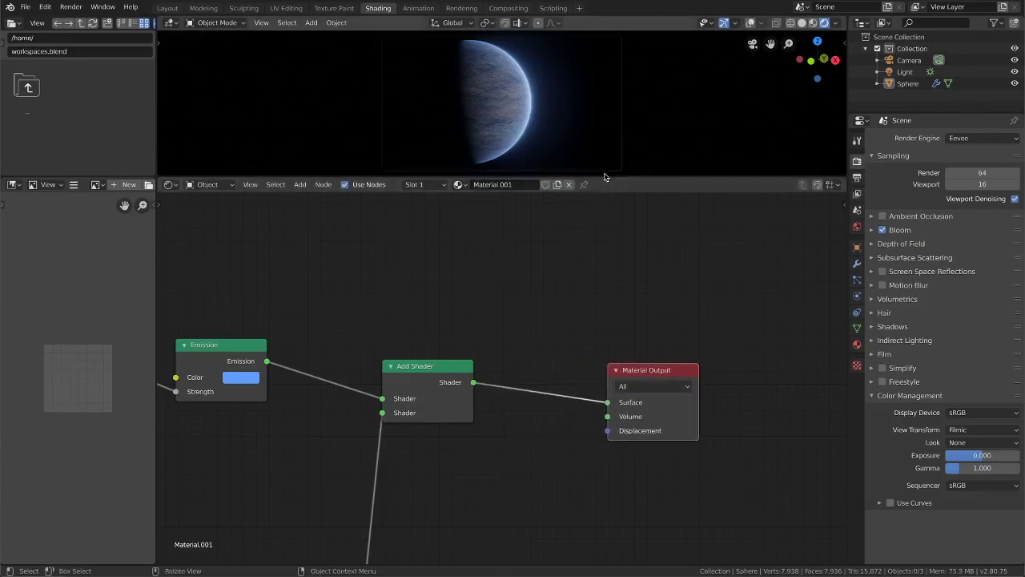
drag(626, 175, 617, 434)
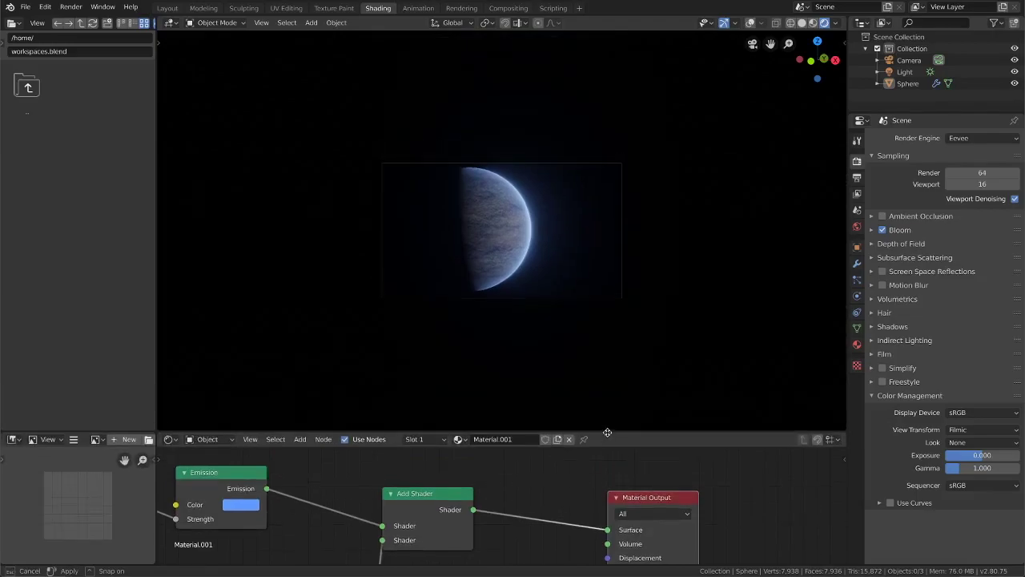
middle_drag(553, 235, 579, 209)
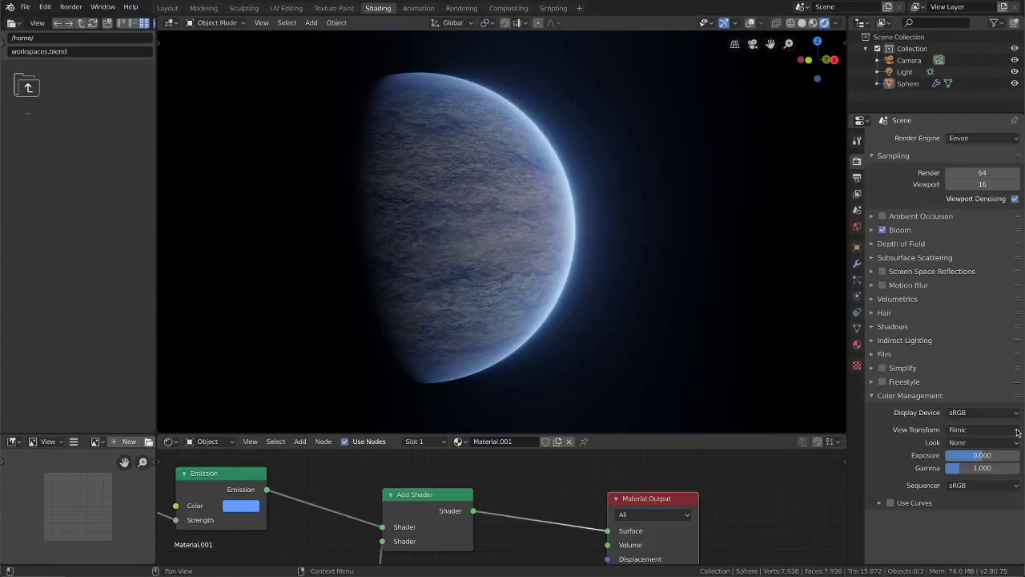
- Compare the High Contrast and Very High Contrast looks in the colour management settings, and keep High Contrast
click(985, 443)
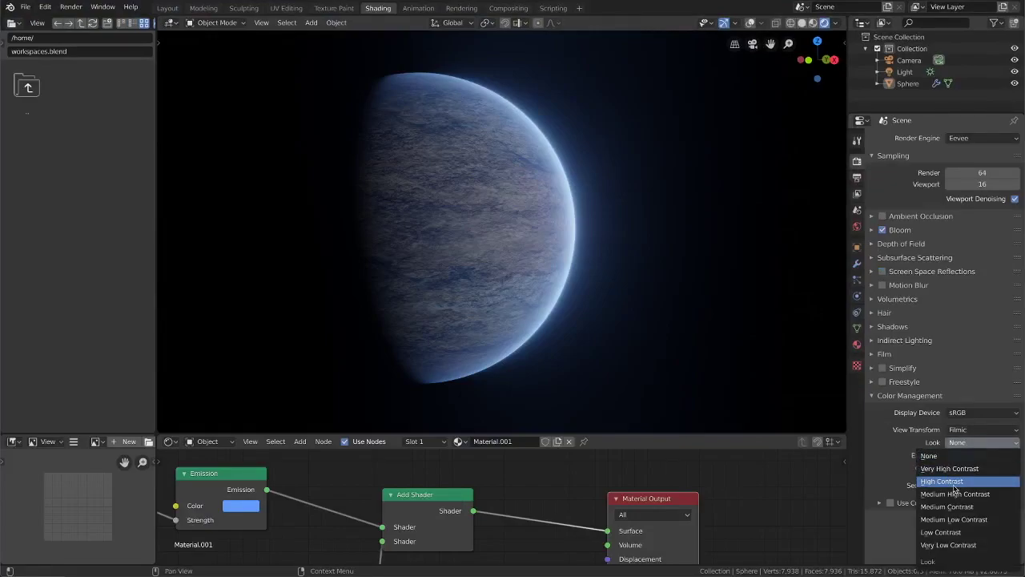
click(954, 483)
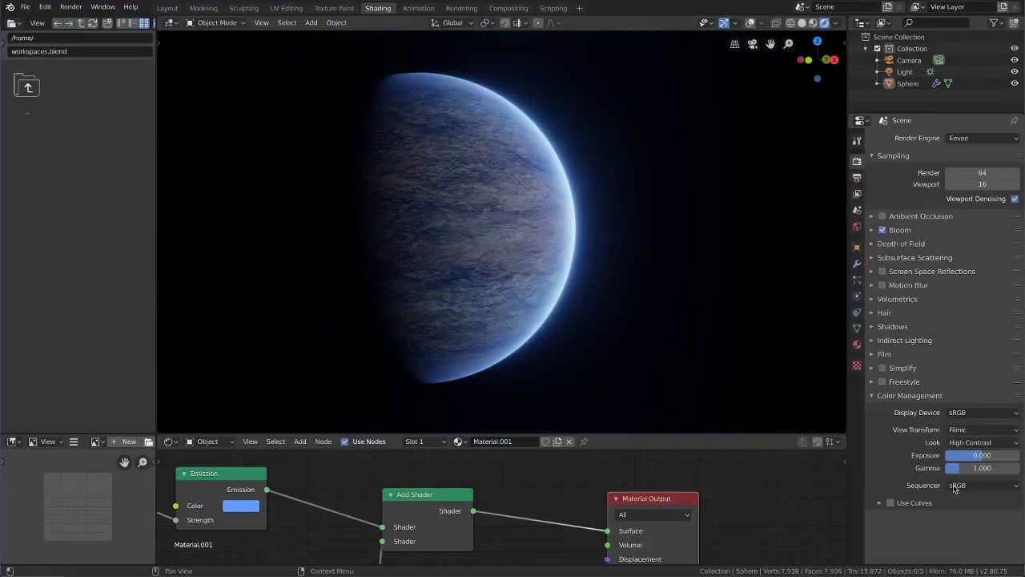
click(976, 451)
click(962, 470)
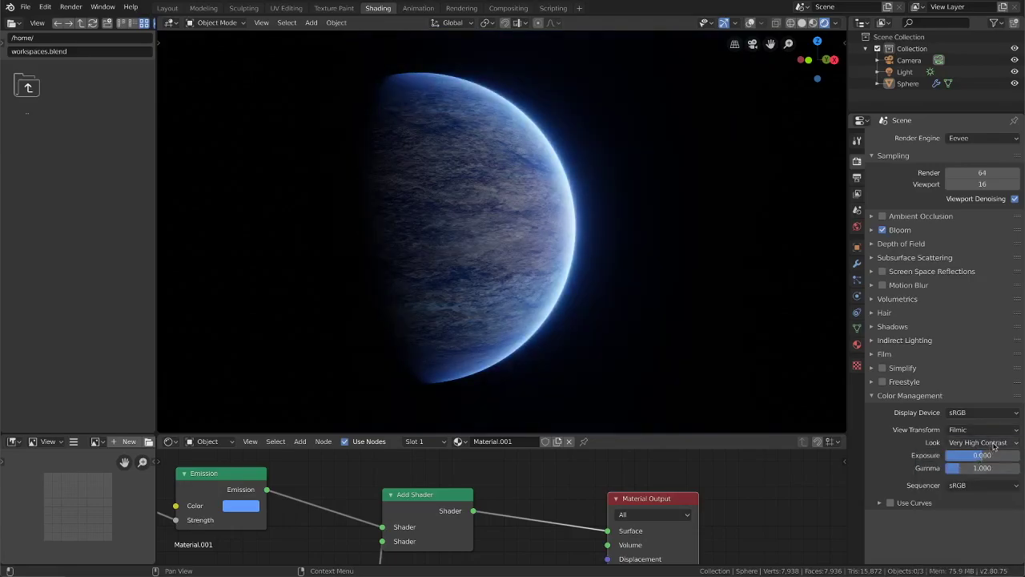
click(994, 445)
click(953, 481)
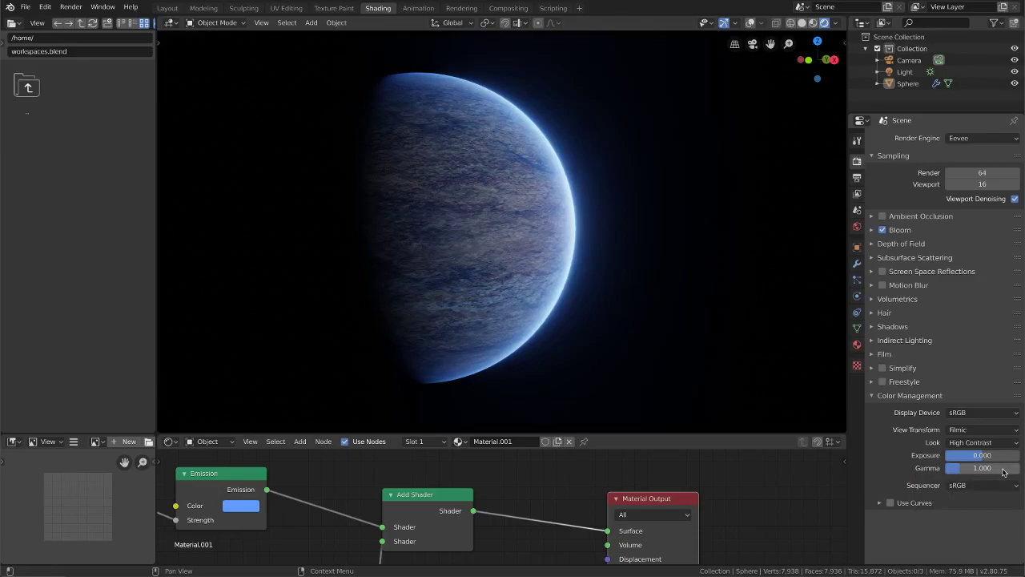
- Try colour management exposures of 1 and 5 on the planet, and settle on 1
click(996, 455)
key(BackSpace)
text(1)
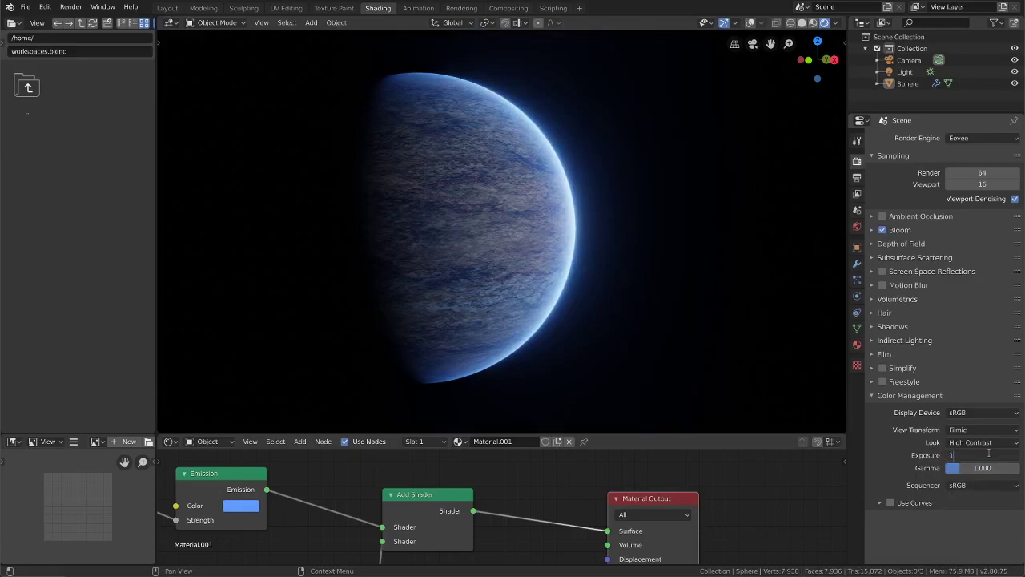
key(Return)
click(990, 455)
text(5)
key(Return)
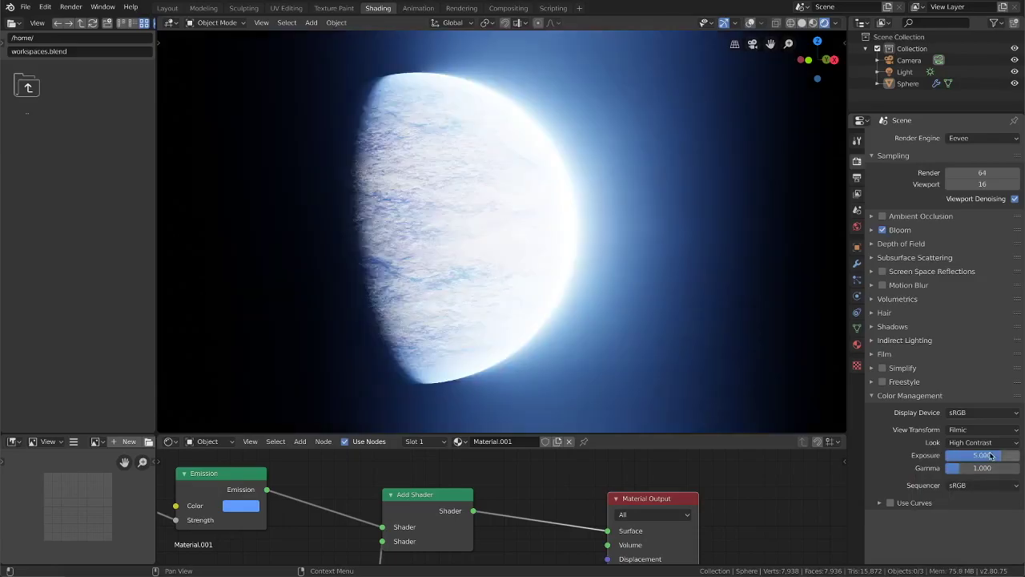
click(990, 455)
text(1)
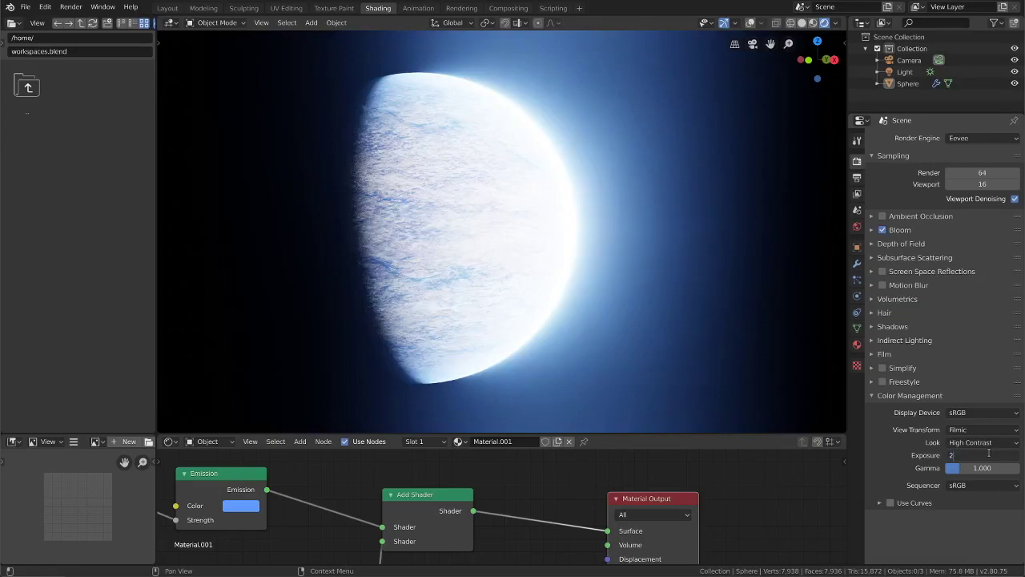
key(Return)
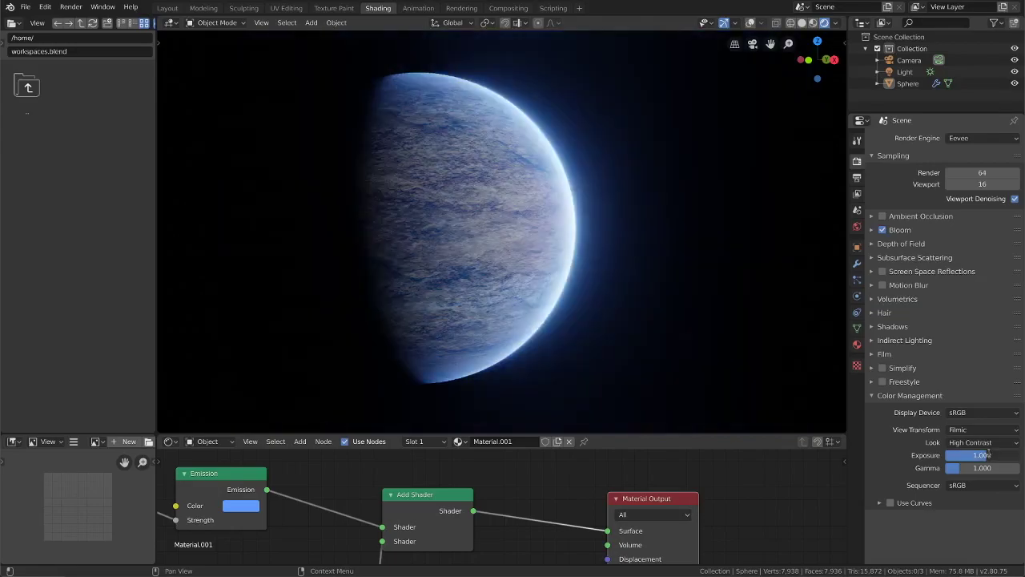
- Try colour management gamma values of 0.1 and 0.5 on the planet
click(984, 468)
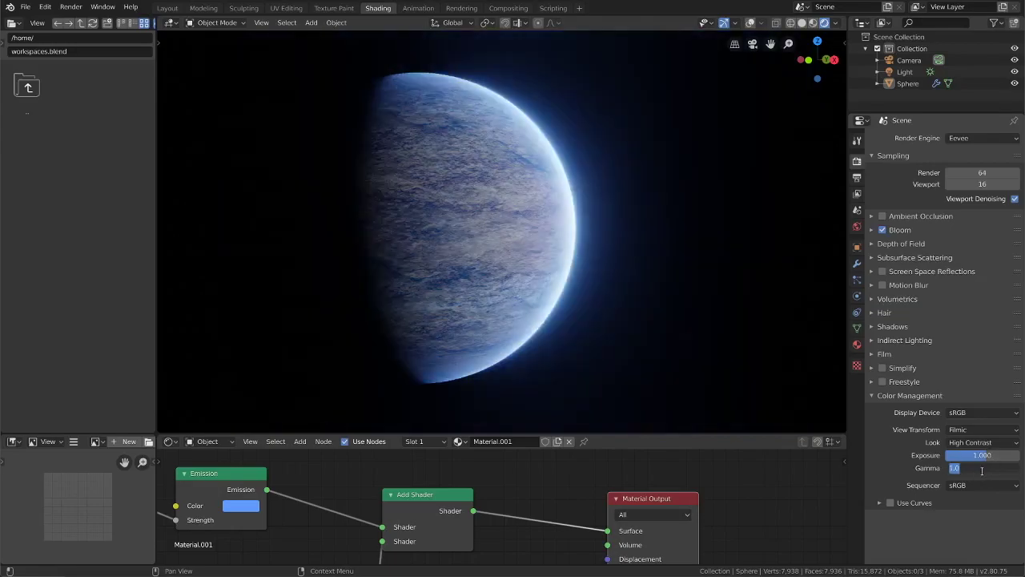
text(0.1)
key(Return)
click(984, 468)
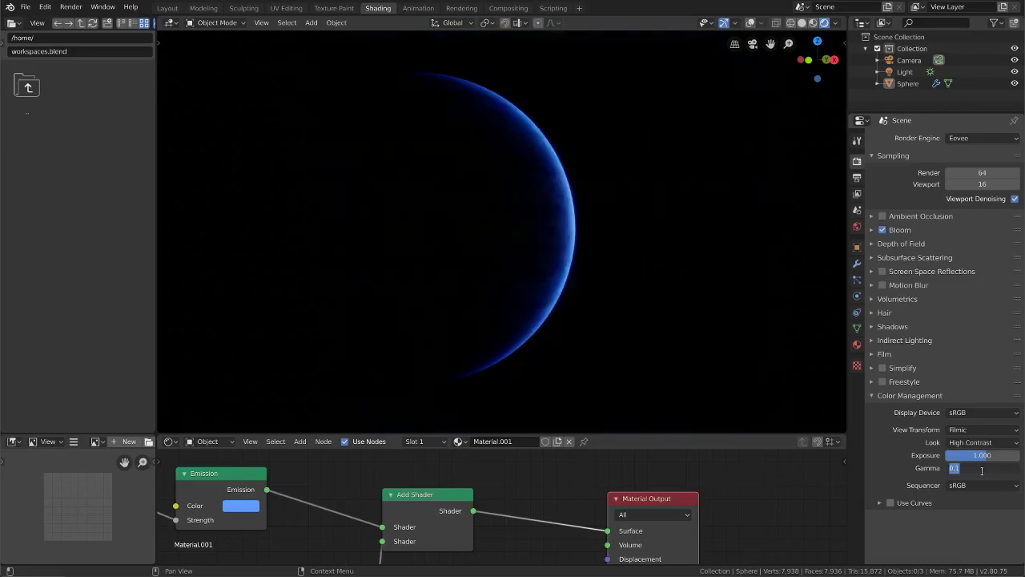
text(0.5)
key(Return)
- Try gamma values of 2 and 5 on the planet, and set the gamma back to 1
click(984, 473)
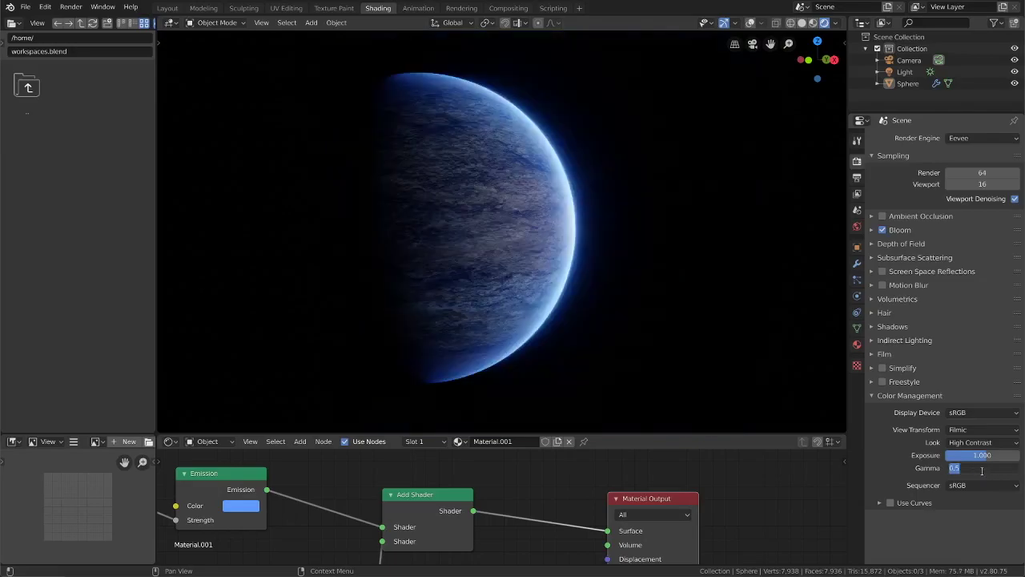
text(2)
key(Return)
click(983, 468)
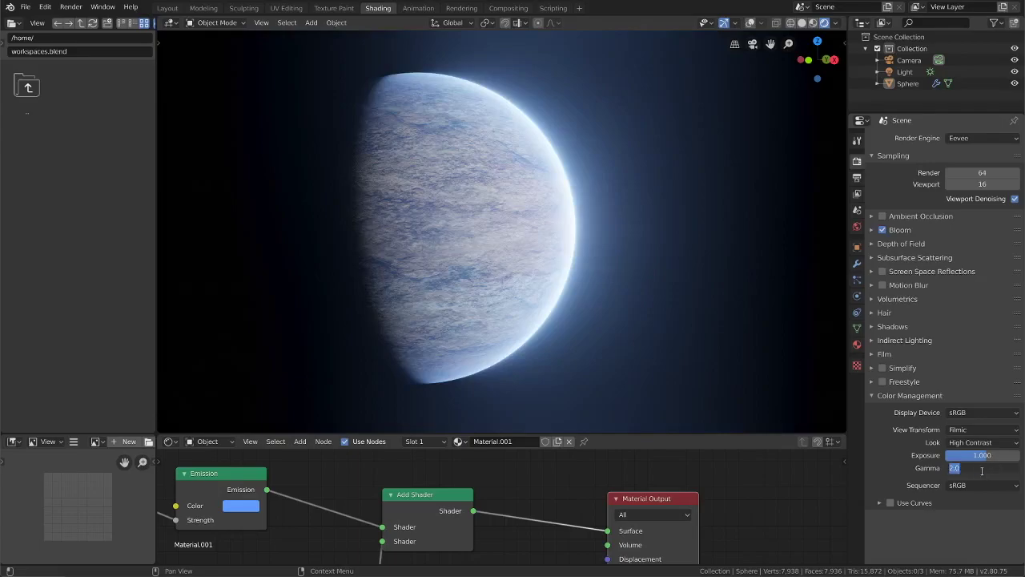
text(5)
key(Return)
click(984, 472)
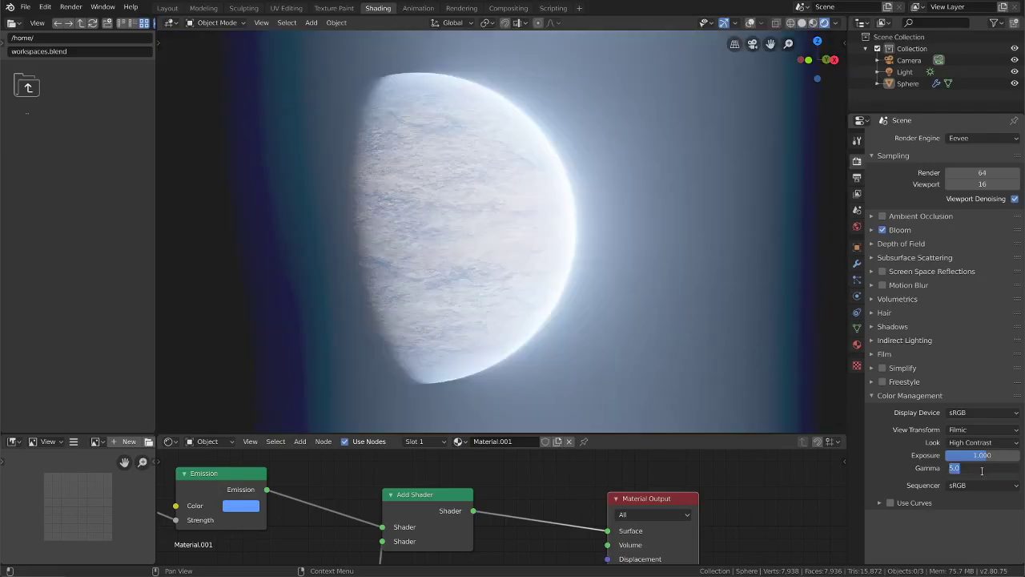
text(2)
key(Return)
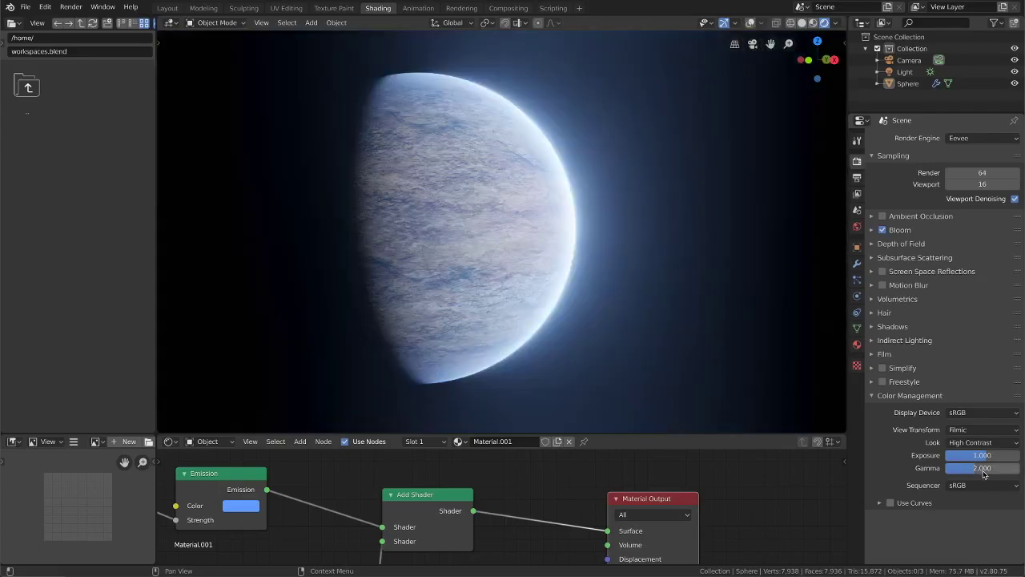
click(982, 471)
text(1)
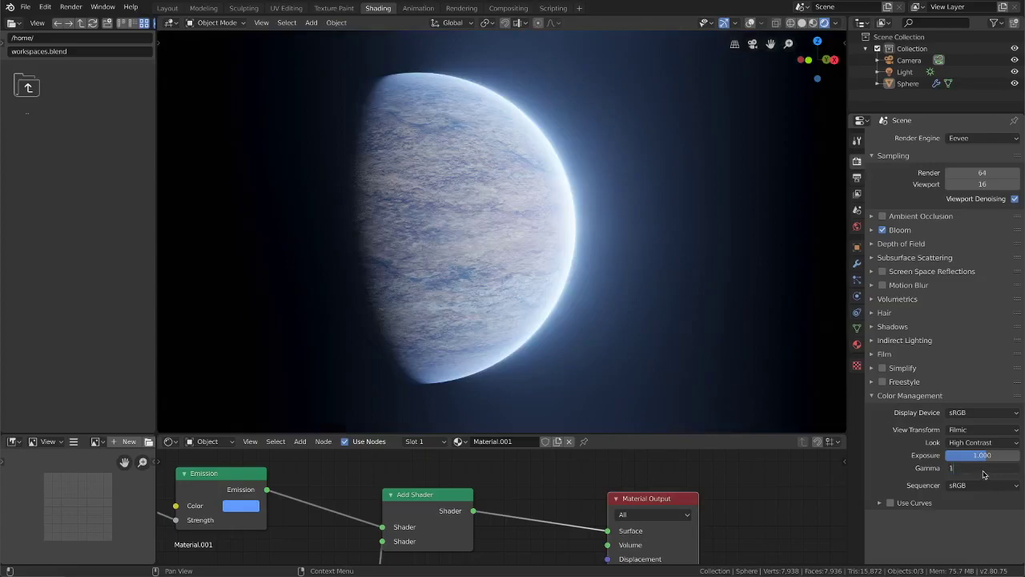
key(Return)
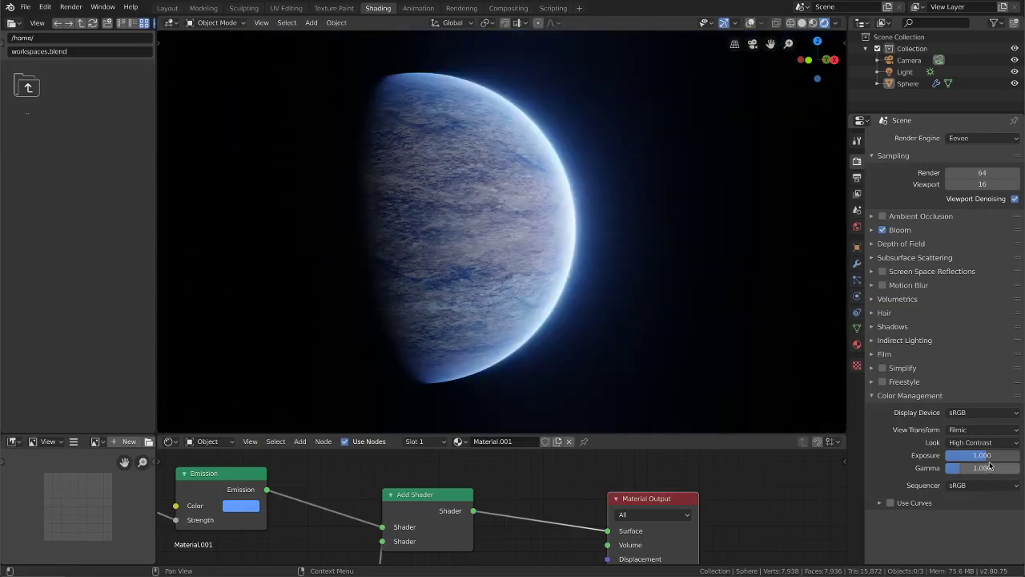
- Set the colour management gamma to 0.4 and check the planet from both its lit and shaded sides
click(984, 471)
text(0)
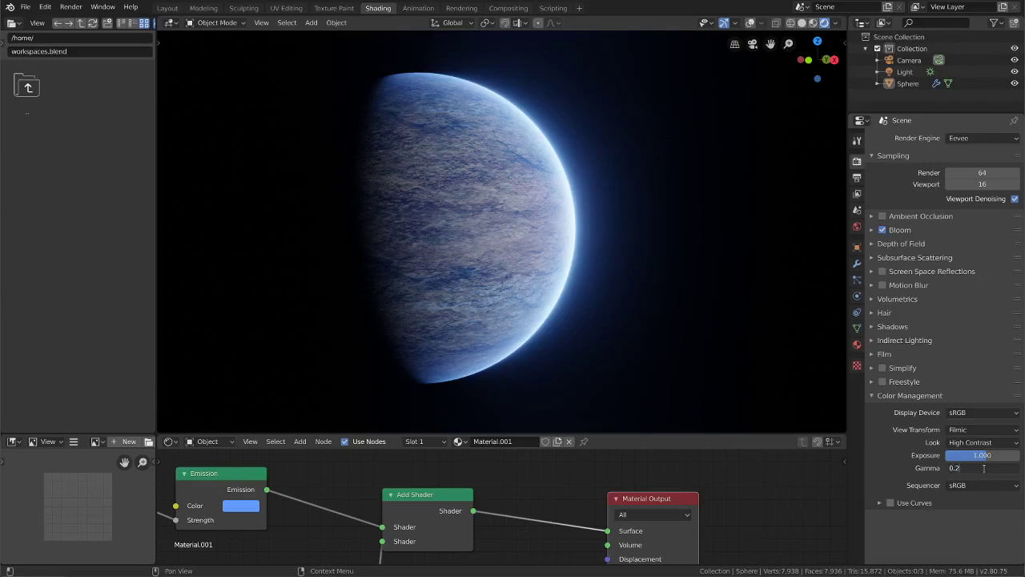
text(.4)
key(Return)
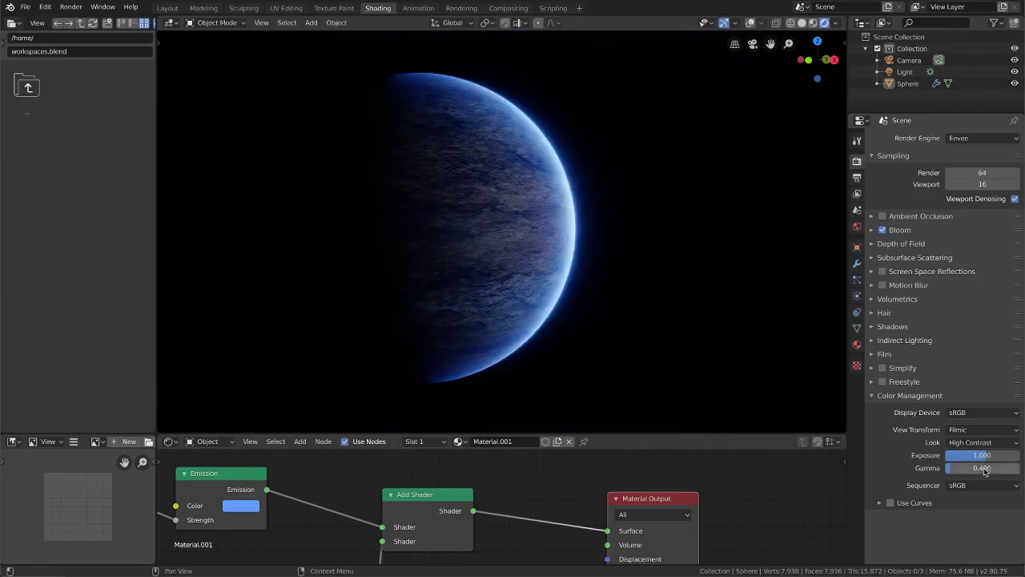
middle_drag(584, 208, 483, 208)
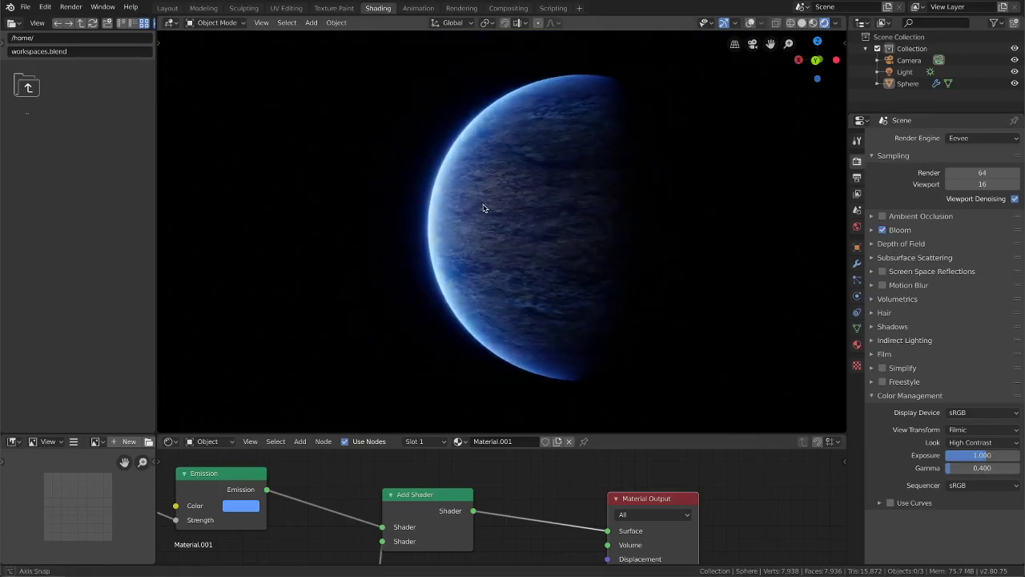
middle_drag(503, 201, 620, 202)
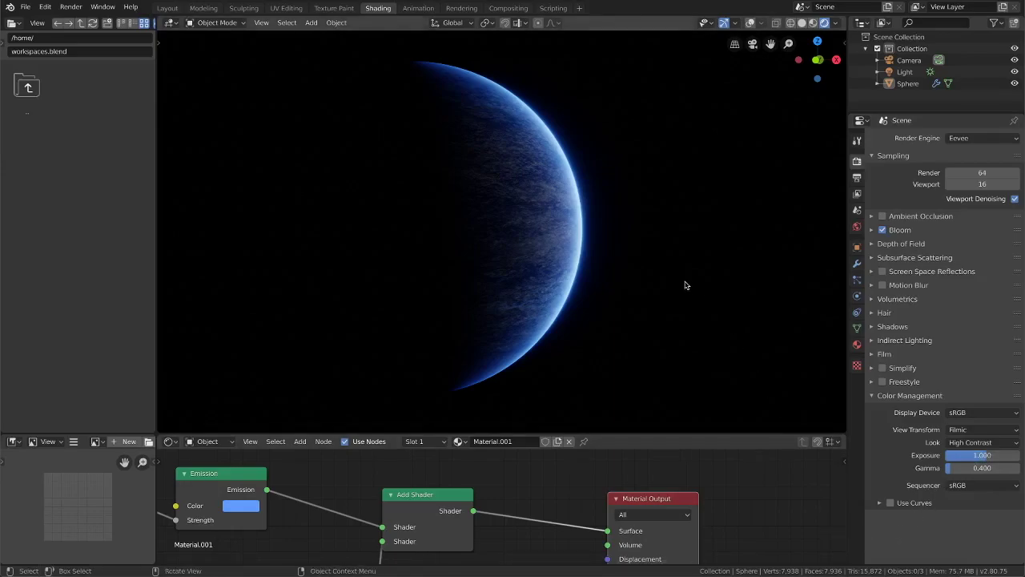
middle_drag(684, 284, 565, 286)
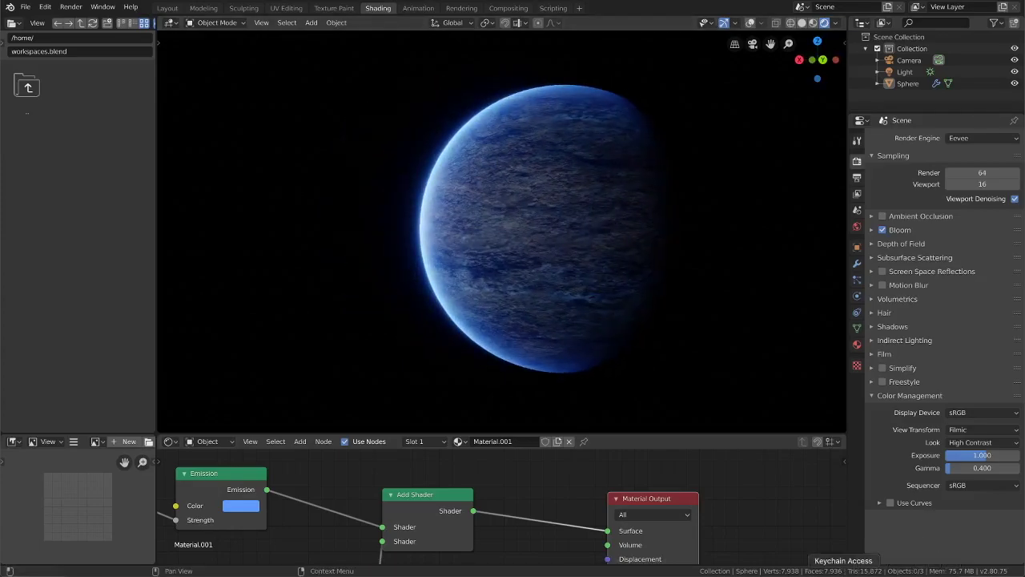